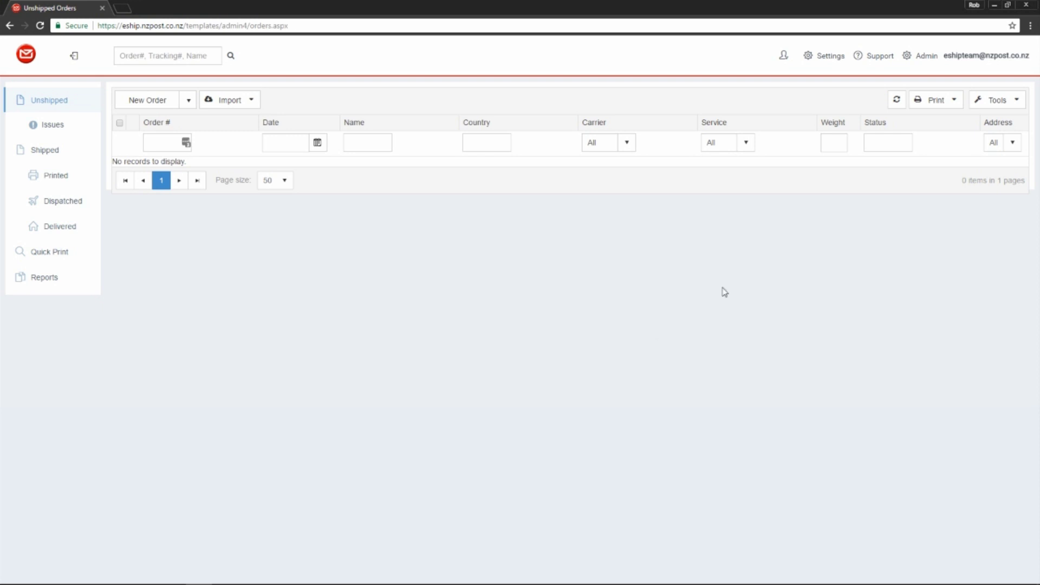
# - Enable Picked Up email notifications under Customer Notifications settings and save the choices
pyautogui.click(821, 59)
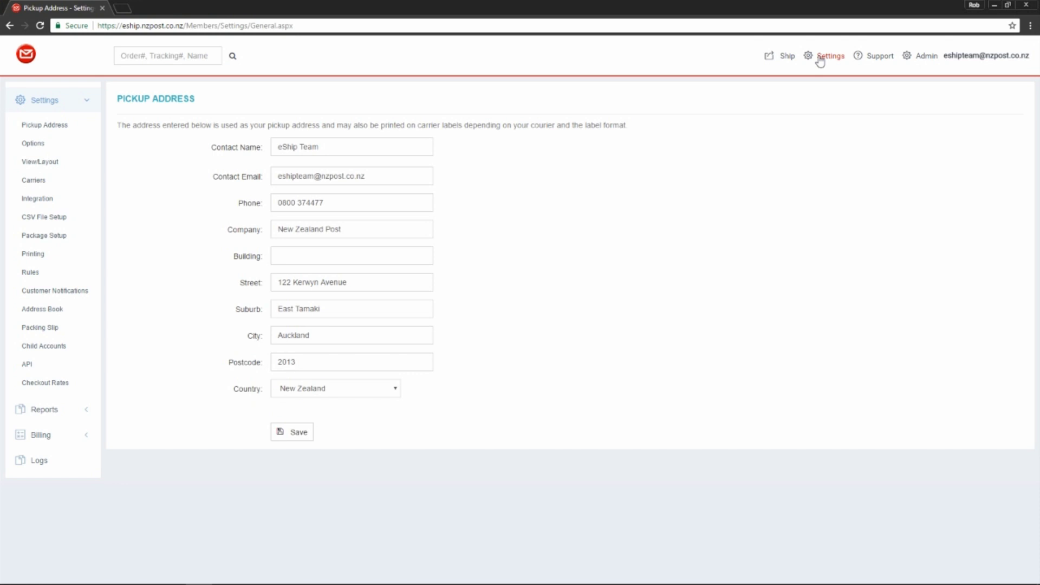
pyautogui.click(70, 293)
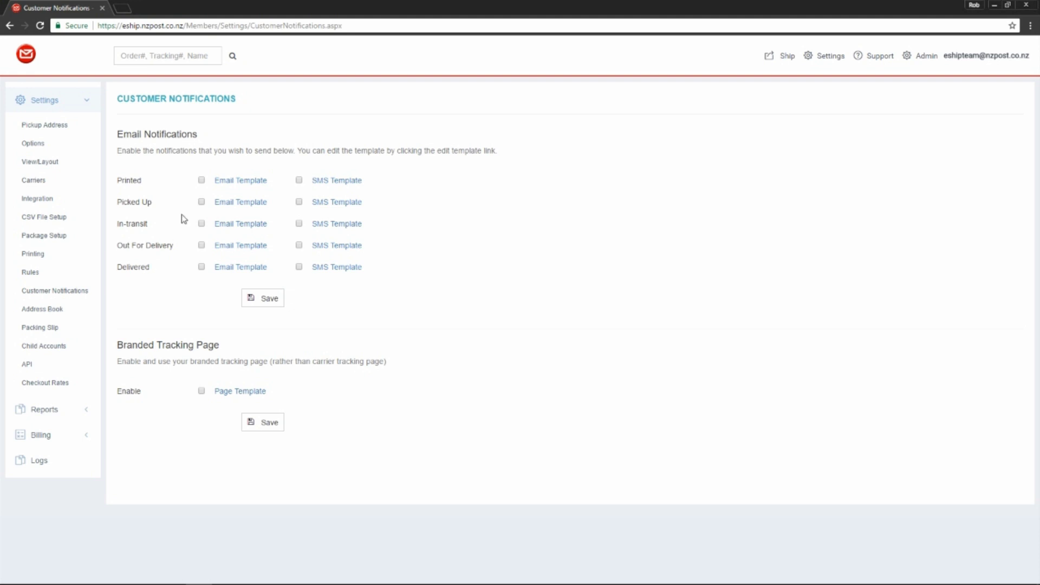
pyautogui.click(252, 299)
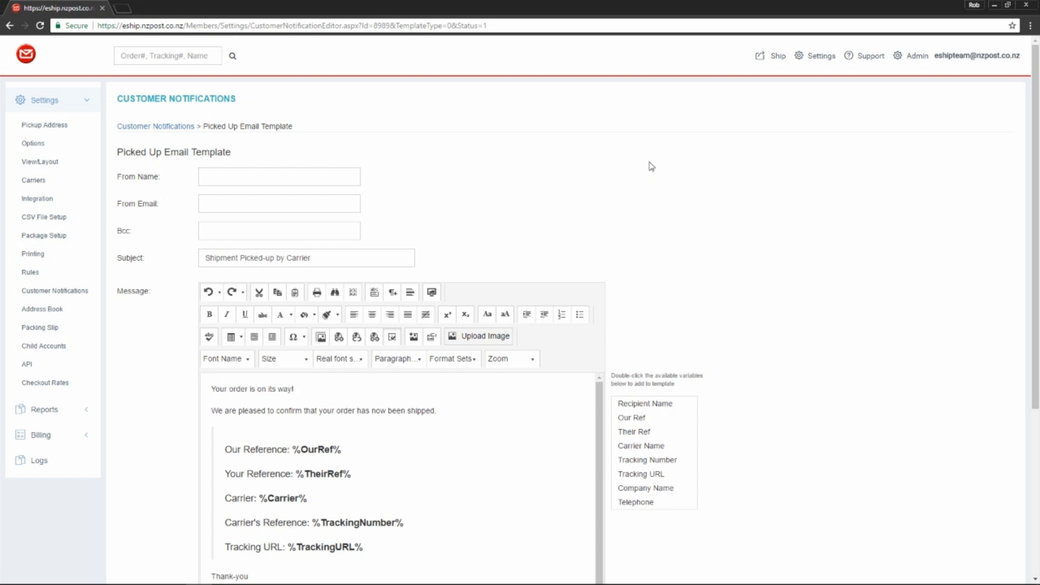
# - Set From Name to 'eShip Team' and From Email to the suggested support address
pyautogui.click(278, 176)
pyautogui.write('e')
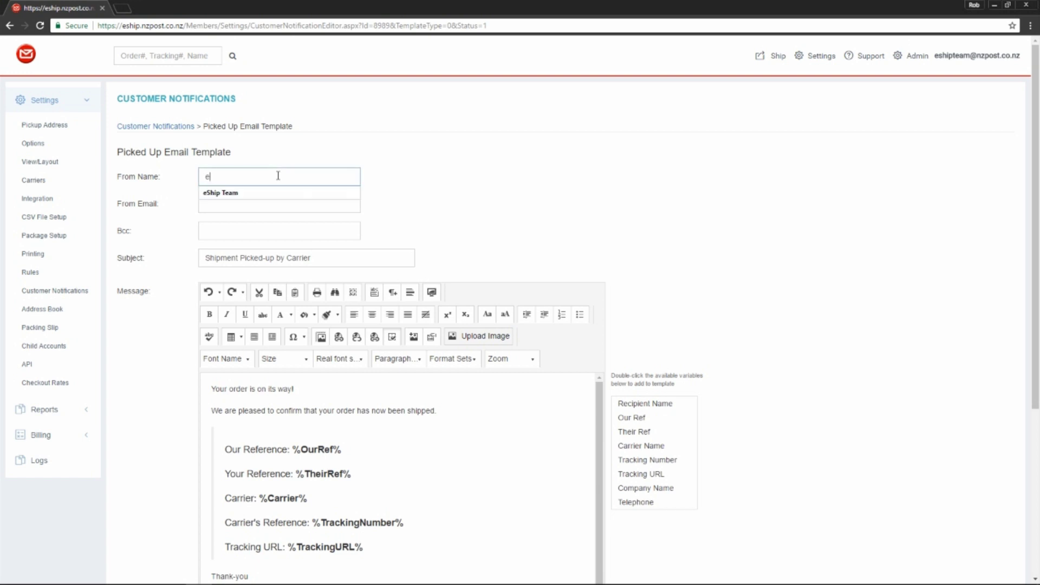
pyautogui.write('Ship Team')
pyautogui.click(396, 182)
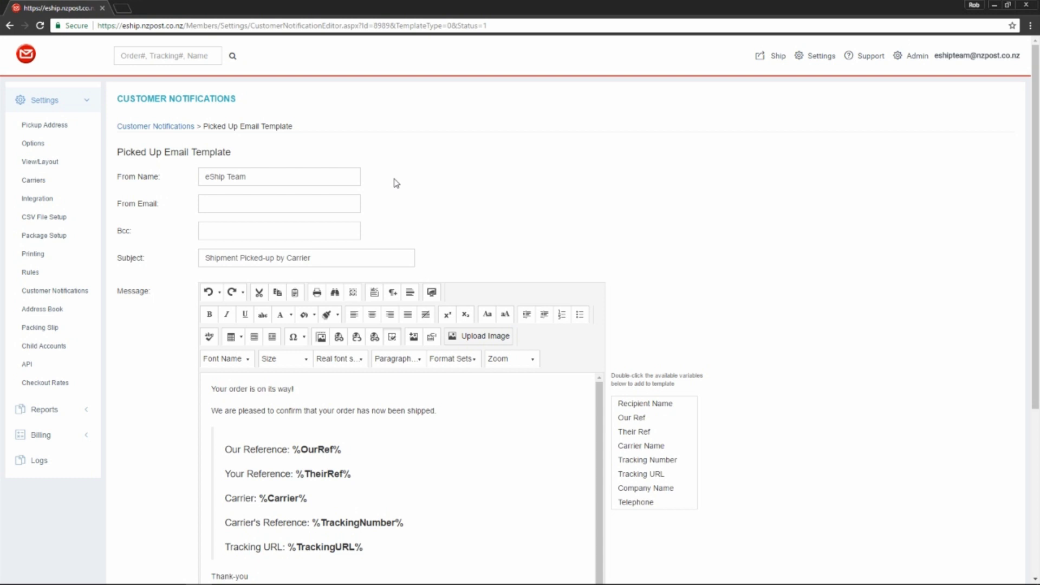
pyautogui.click(344, 205)
pyautogui.write('eshi')
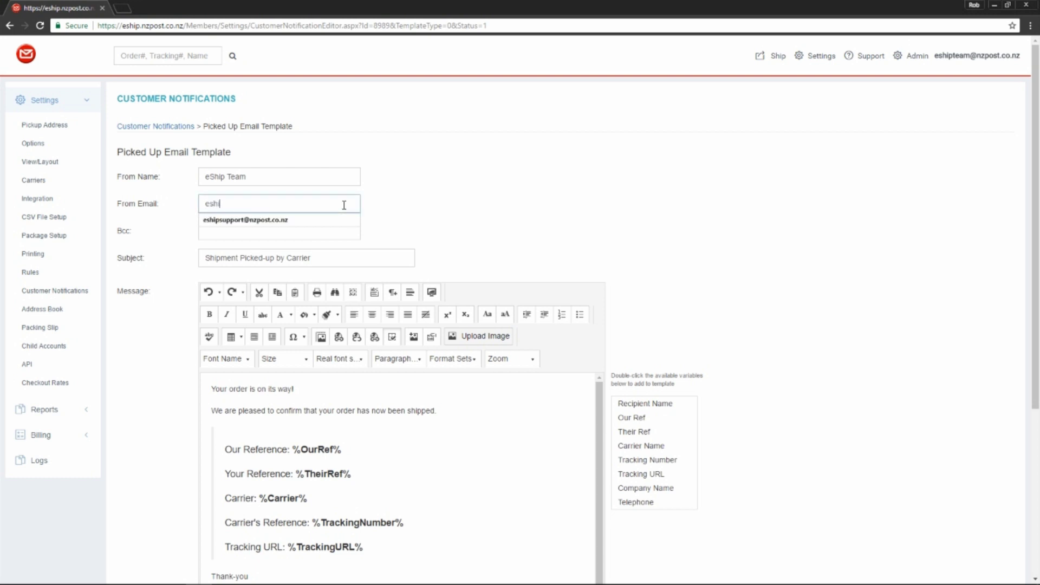
pyautogui.press('Down')
pyautogui.press('Tab')
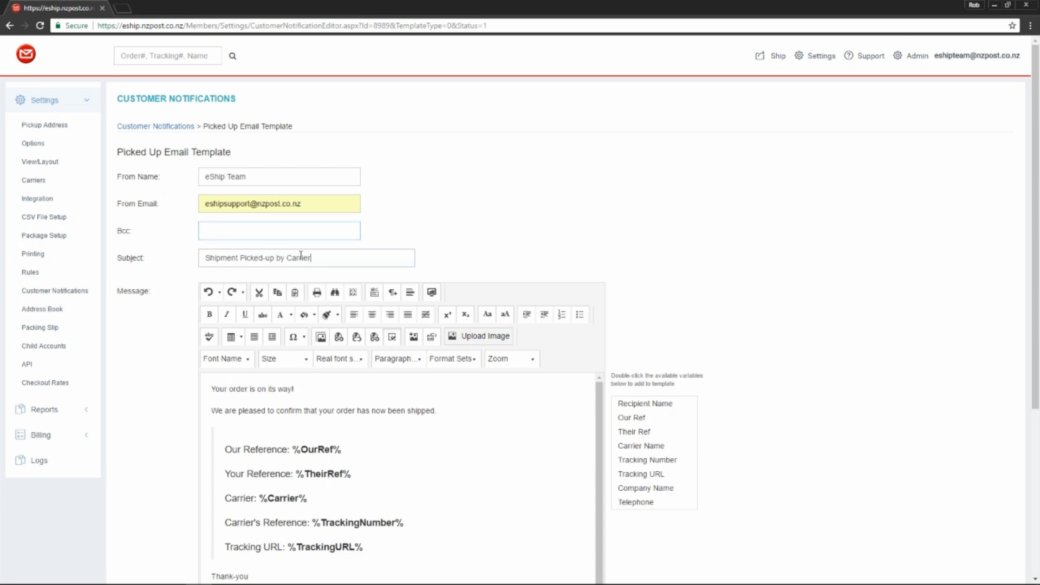
# - Retype the subject as 'Your item has been picked up by' and append the %Carrier% variable
pyautogui.moveTo(303, 257); pyautogui.dragTo(200, 253)
pyautogui.write('Your it')
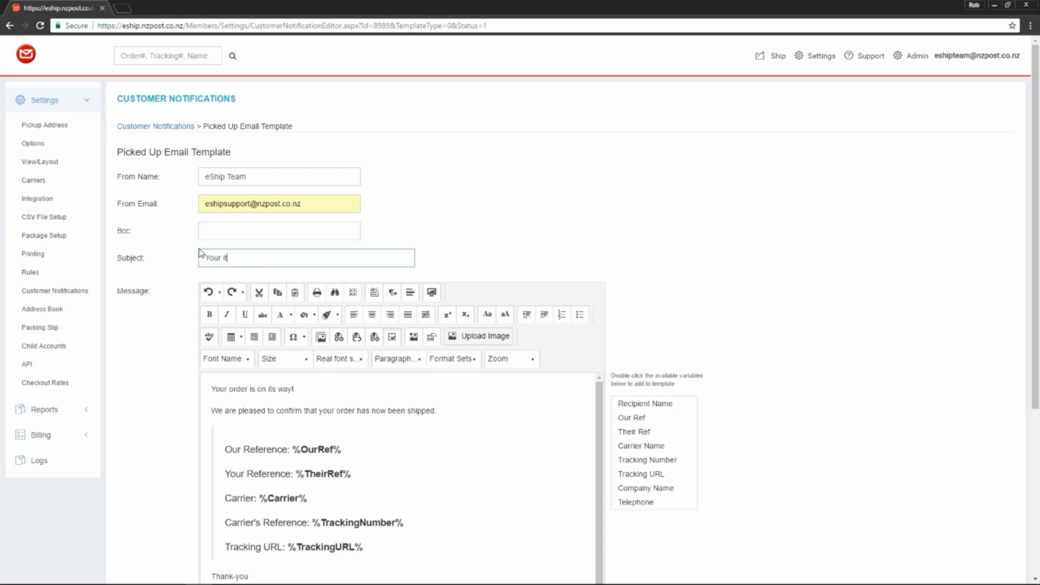
pyautogui.write('em has been picked up by')
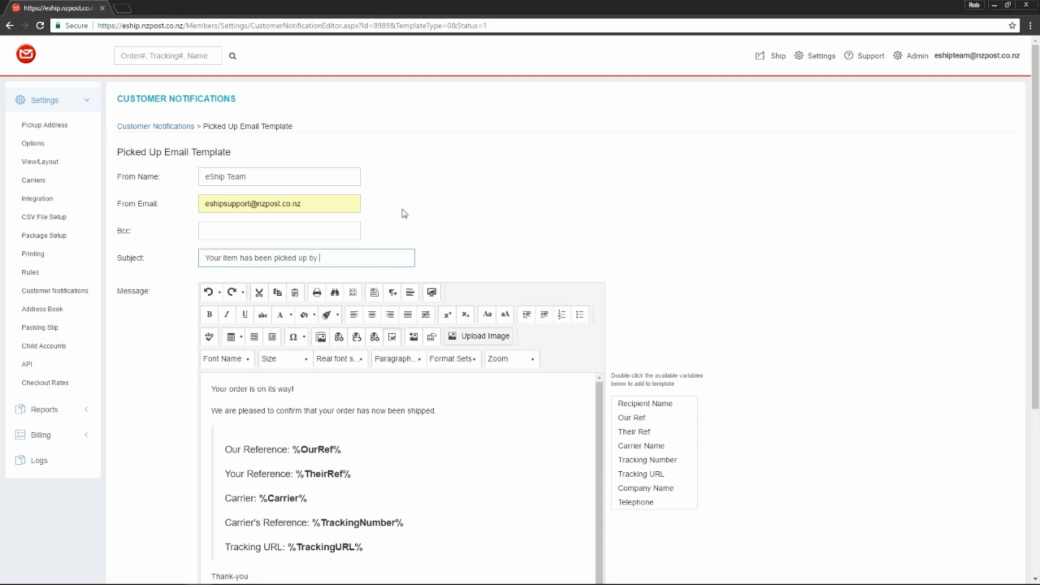
pyautogui.doubleClick(655, 446)
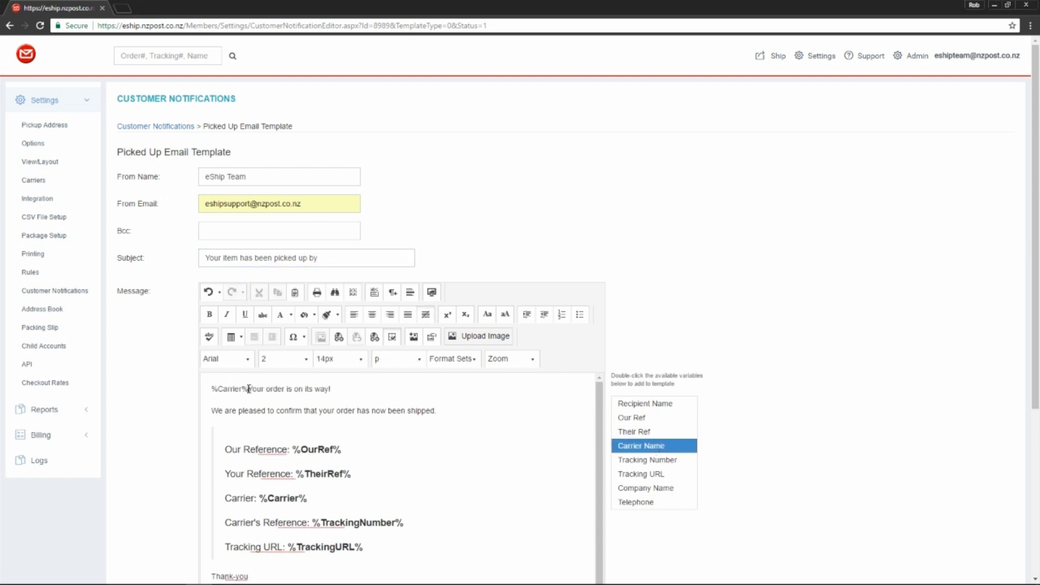
pyautogui.moveTo(248, 390); pyautogui.dragTo(211, 388)
pyautogui.hotkey('ctrl', 'x')
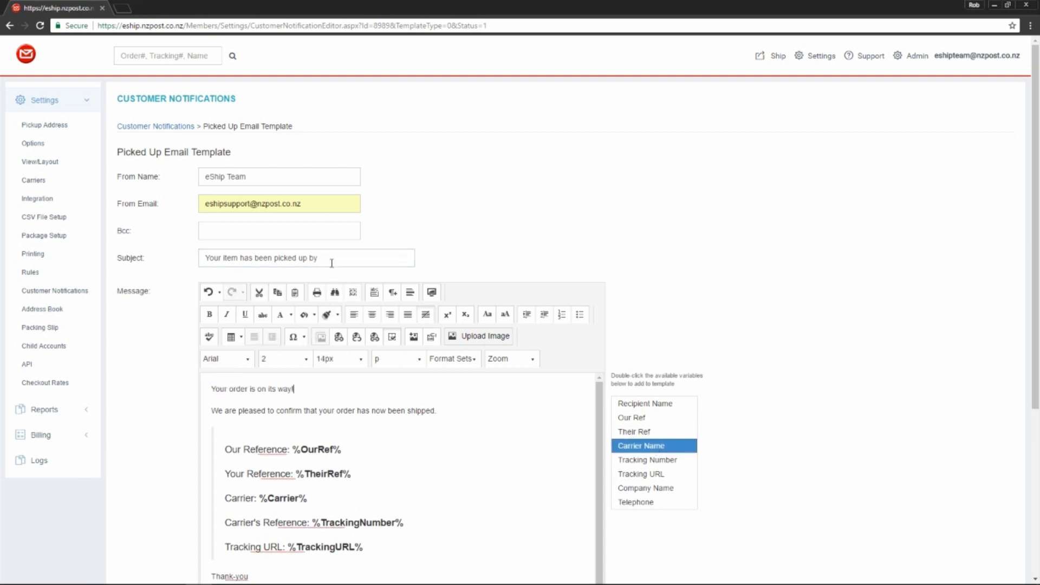
pyautogui.click(349, 260)
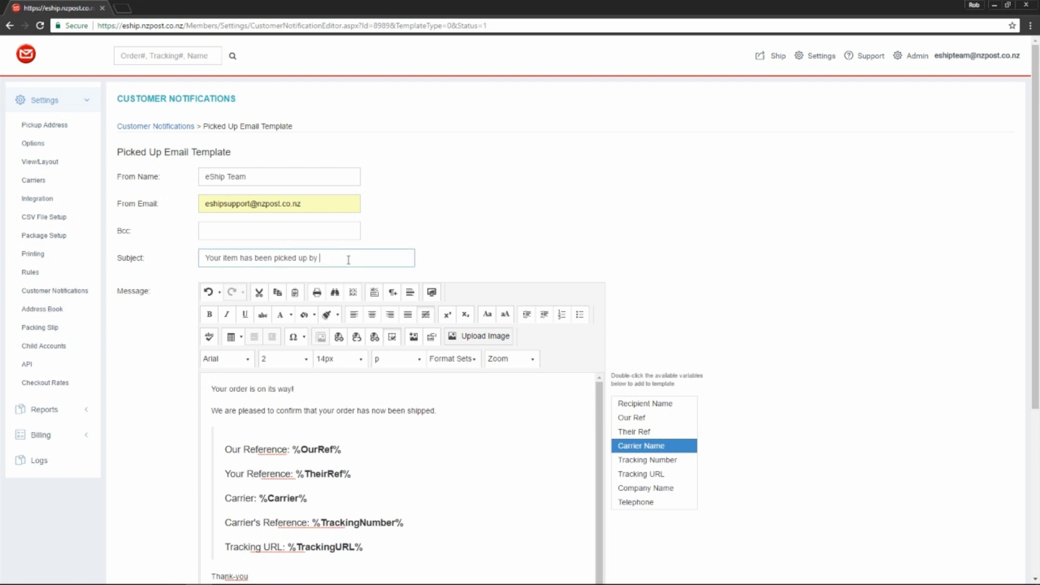
pyautogui.hotkey('ctrl', 'v')
pyautogui.scroll(-2, 440, 226)
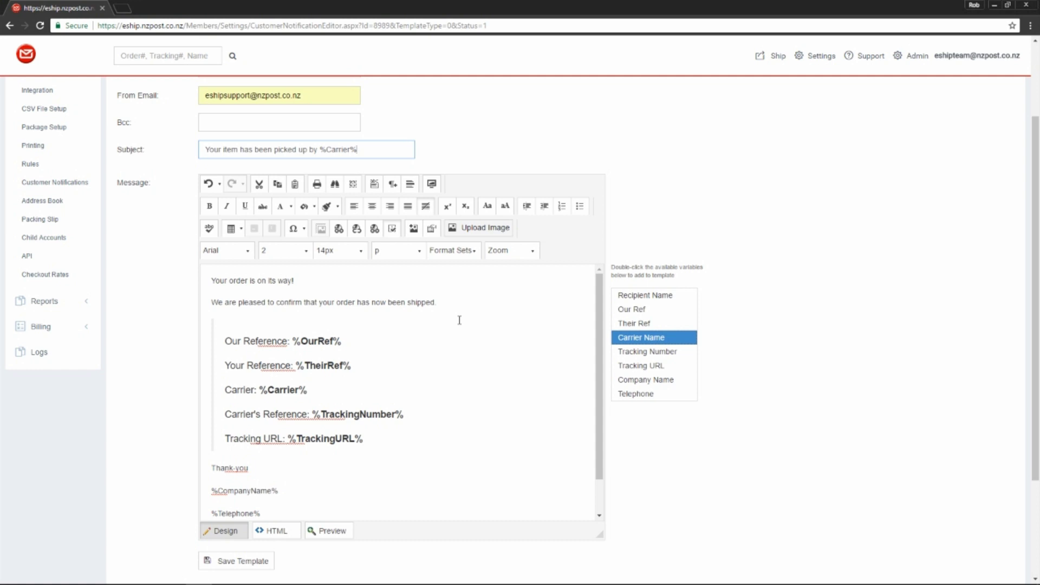
pyautogui.click(324, 278)
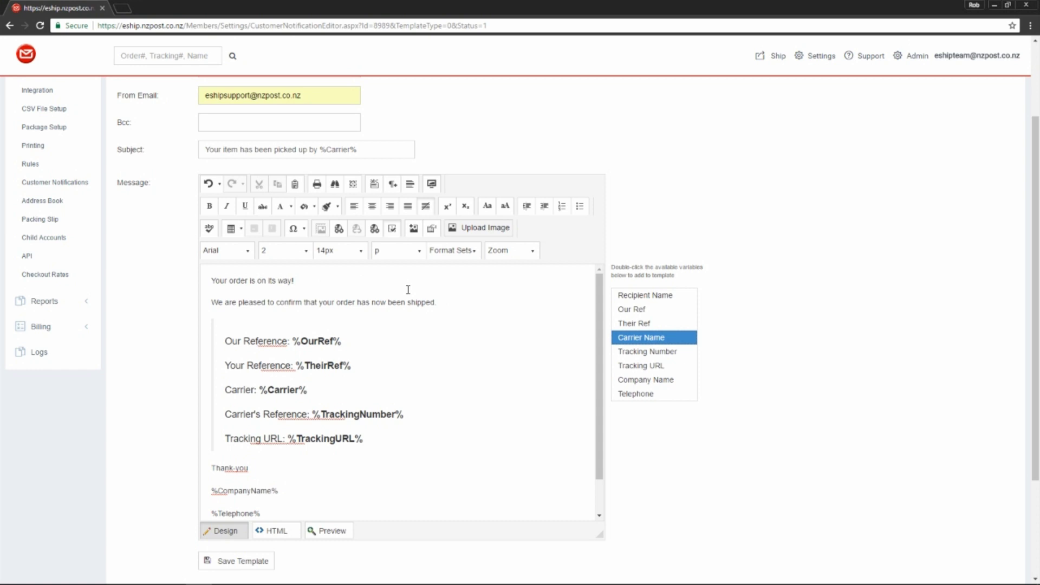
pyautogui.scroll(-2, 411, 296)
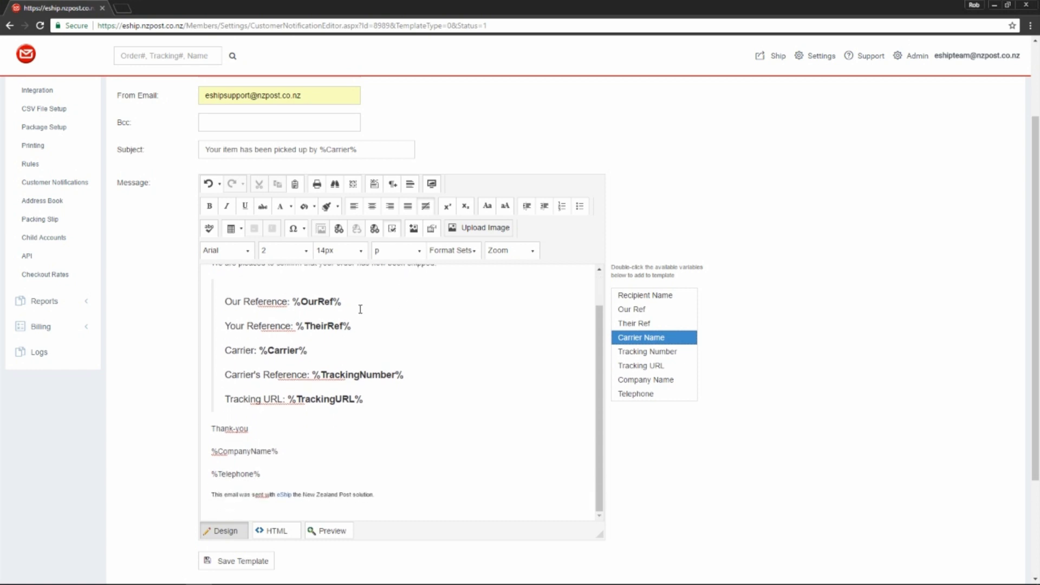
pyautogui.doubleClick(340, 301)
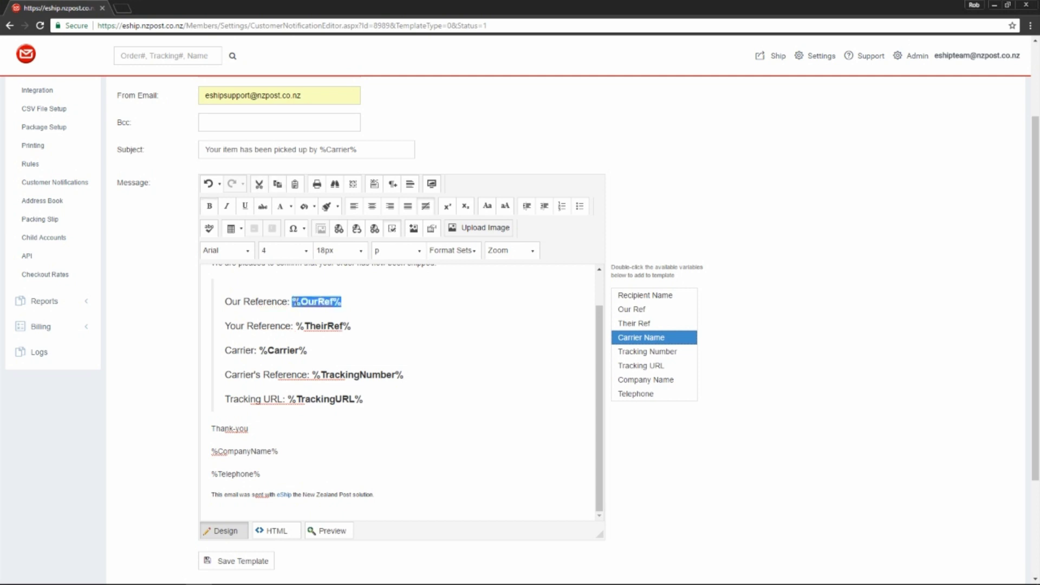
pyautogui.moveTo(352, 326); pyautogui.dragTo(295, 326)
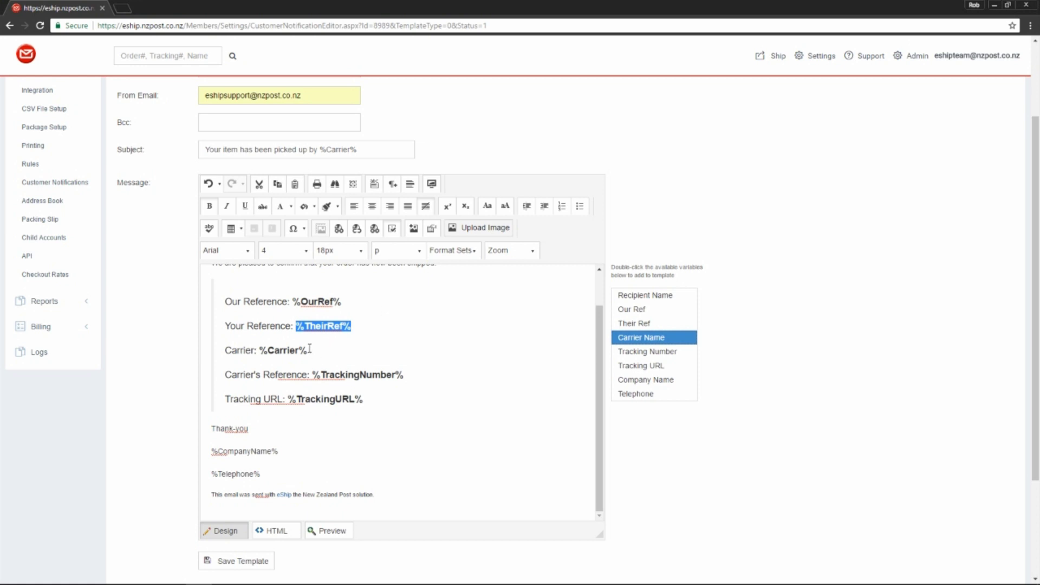
pyautogui.moveTo(308, 351); pyautogui.dragTo(262, 350)
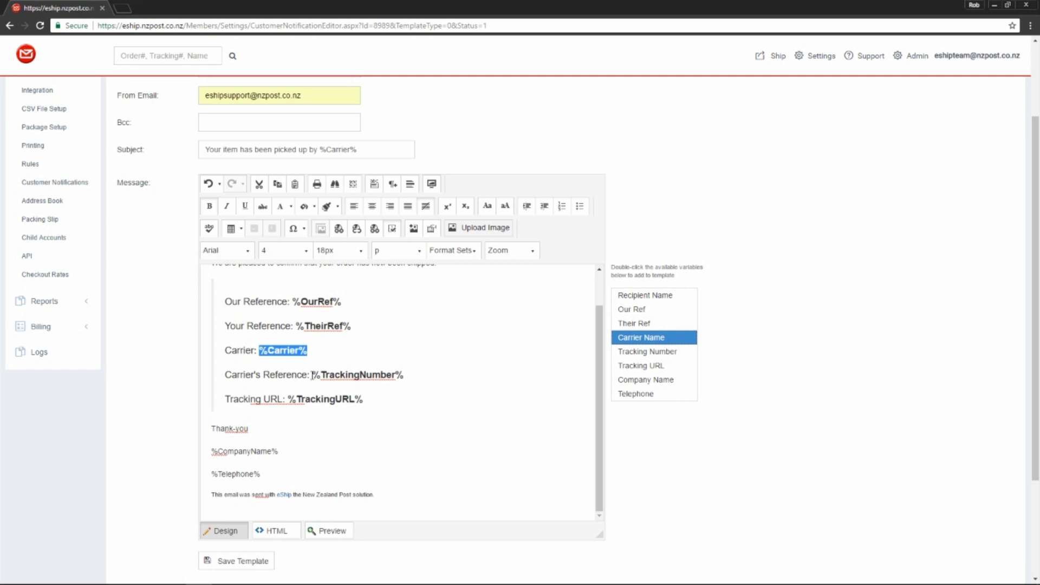
pyautogui.moveTo(313, 375); pyautogui.dragTo(410, 377)
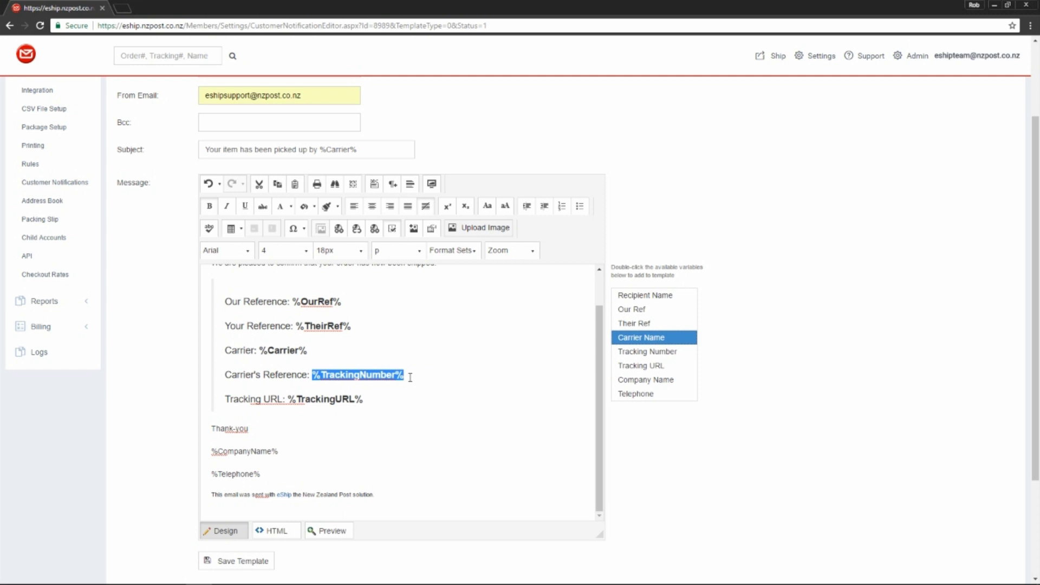
pyautogui.moveTo(365, 399); pyautogui.dragTo(291, 398)
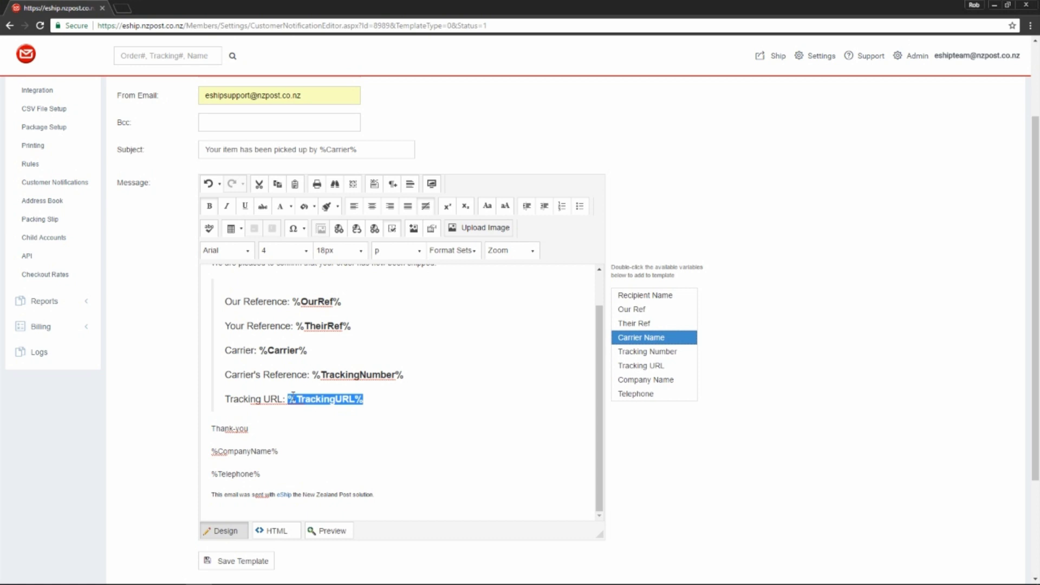
pyautogui.moveTo(291, 450); pyautogui.dragTo(211, 475)
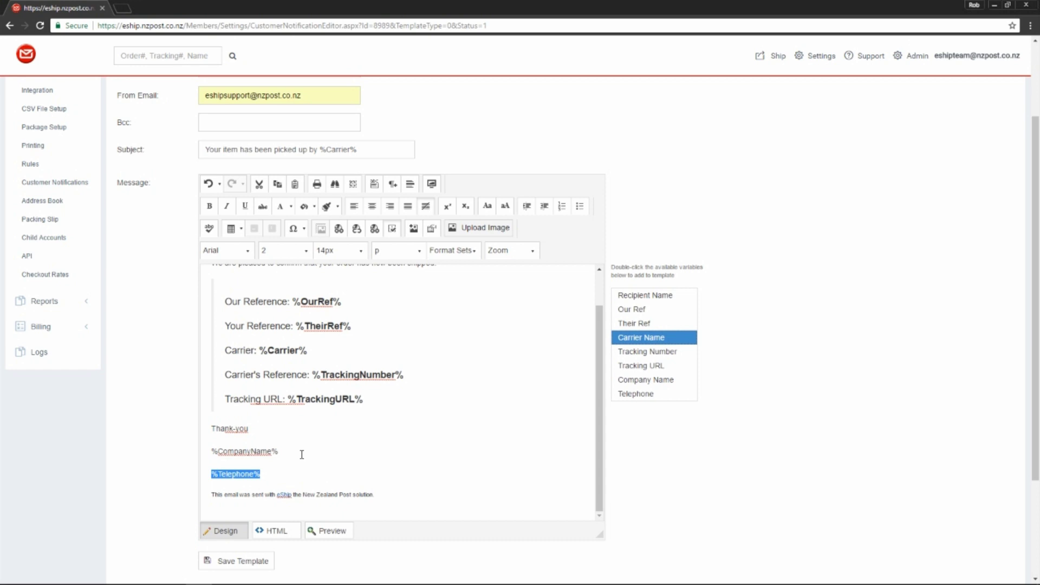
# - Colour the heading 'Your order is on its way!' dark red and set its font to Courier New
pyautogui.scroll(1, 301, 454)
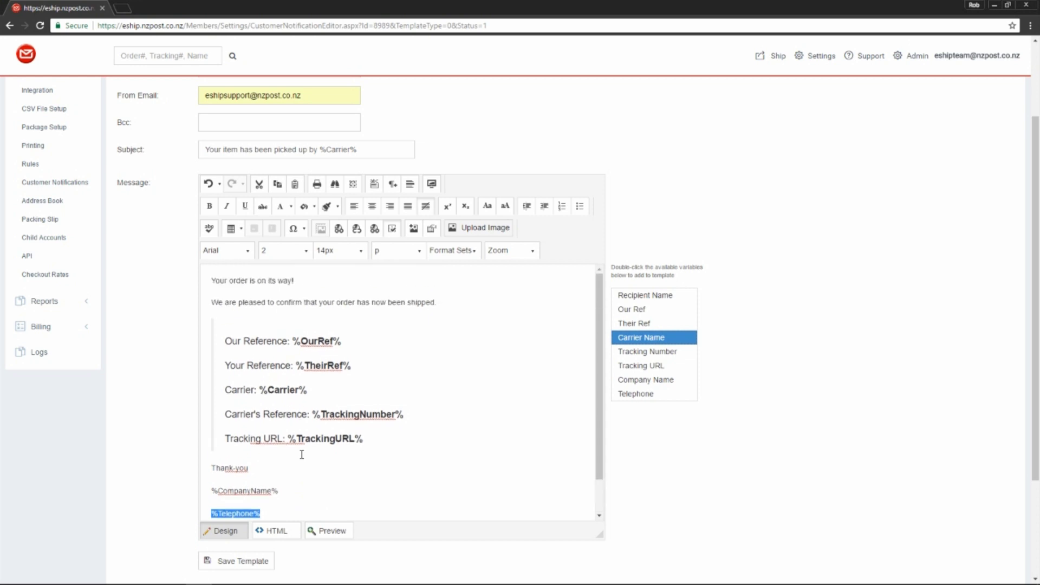
pyautogui.moveTo(311, 281); pyautogui.dragTo(200, 279)
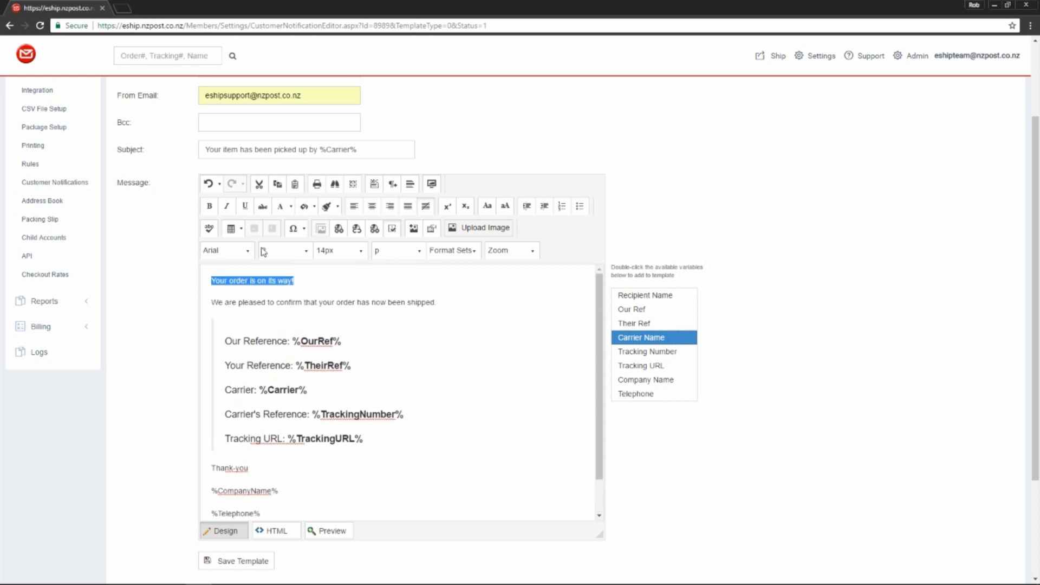
pyautogui.click(290, 207)
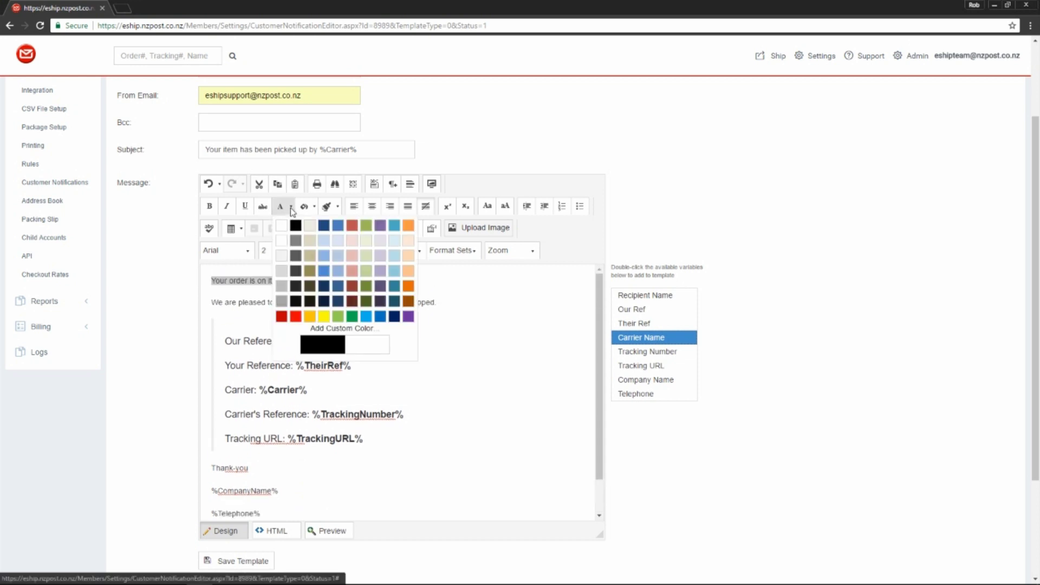
pyautogui.click(281, 317)
pyautogui.click(330, 283)
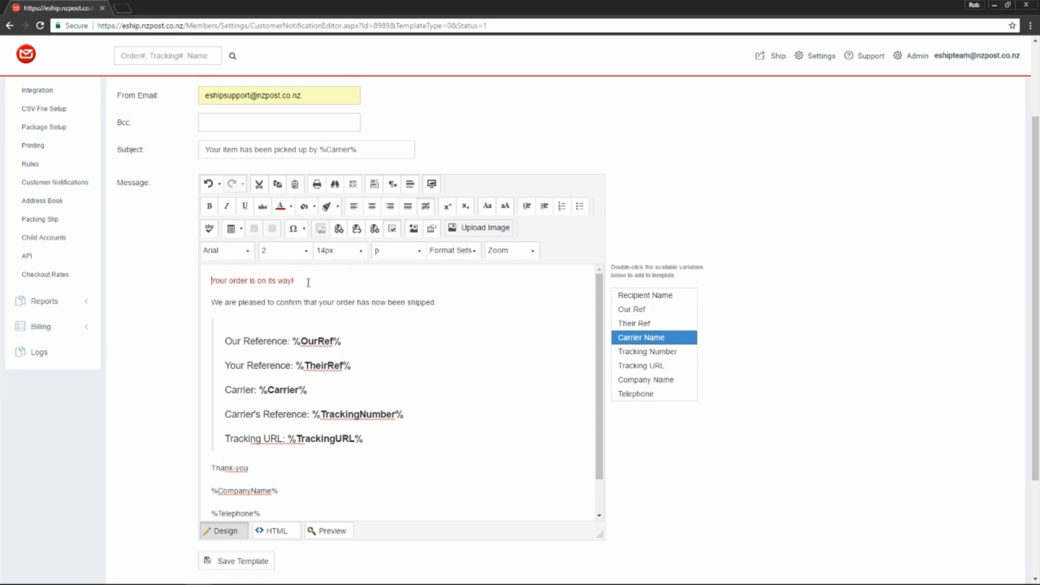
pyautogui.moveTo(296, 280); pyautogui.dragTo(210, 281)
pyautogui.click(247, 251)
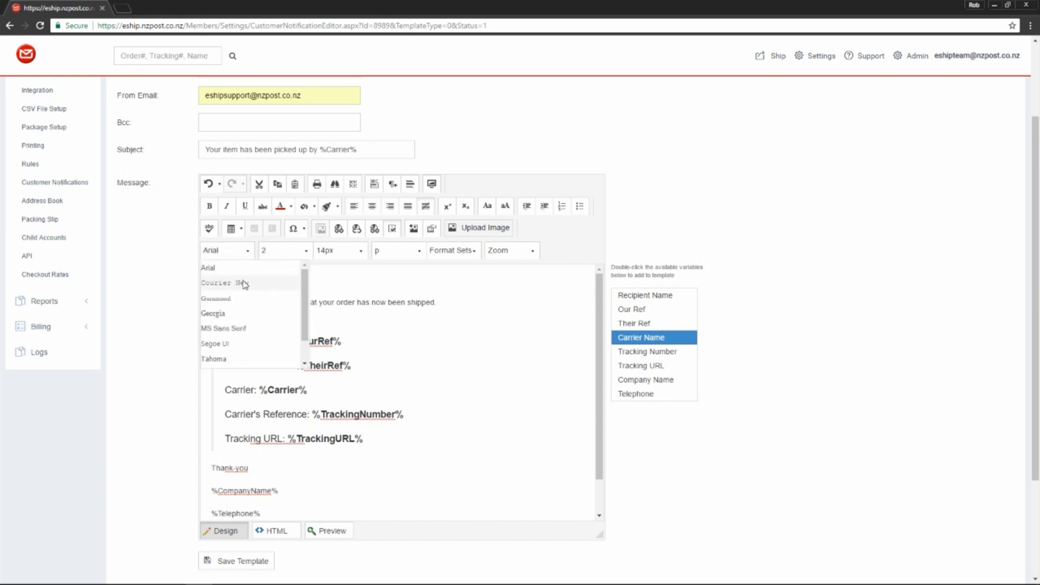
pyautogui.click(240, 281)
pyautogui.click(335, 281)
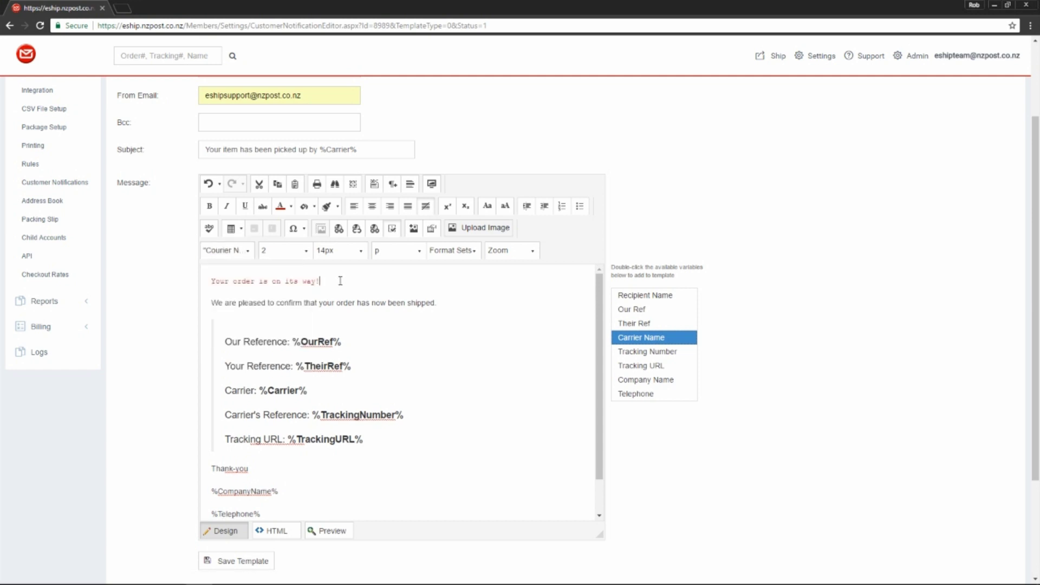
# - Set the heading's font size to 24px
pyautogui.moveTo(339, 281); pyautogui.dragTo(210, 281)
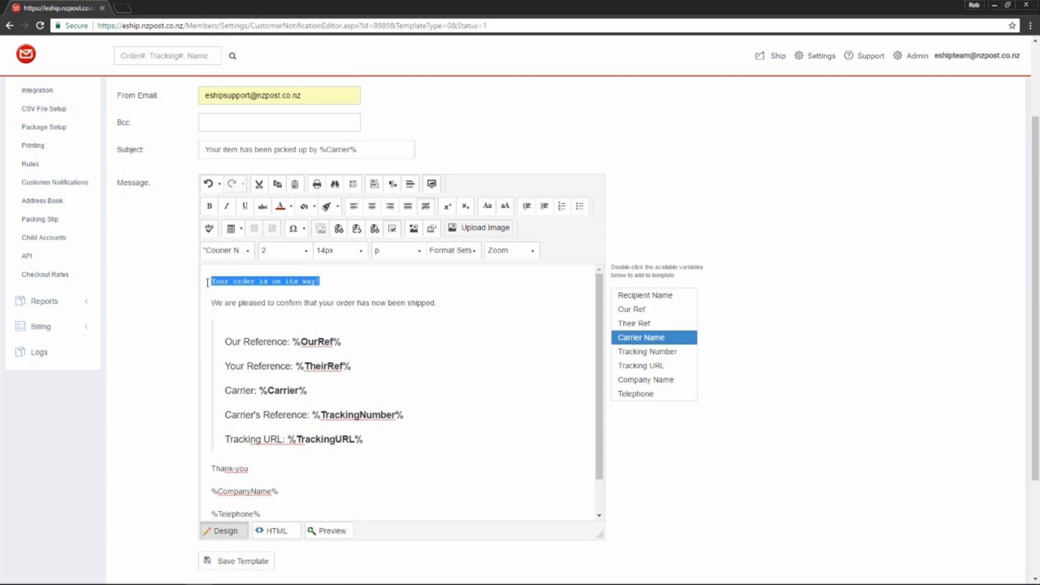
pyautogui.click(361, 250)
pyautogui.scroll(-3, 328, 330)
pyautogui.click(328, 324)
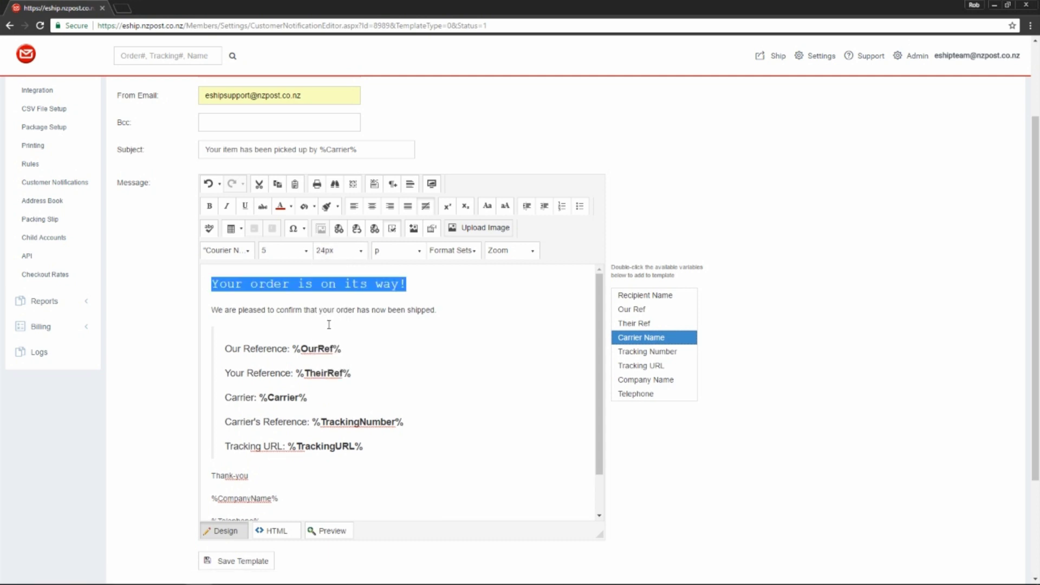
pyautogui.click(431, 282)
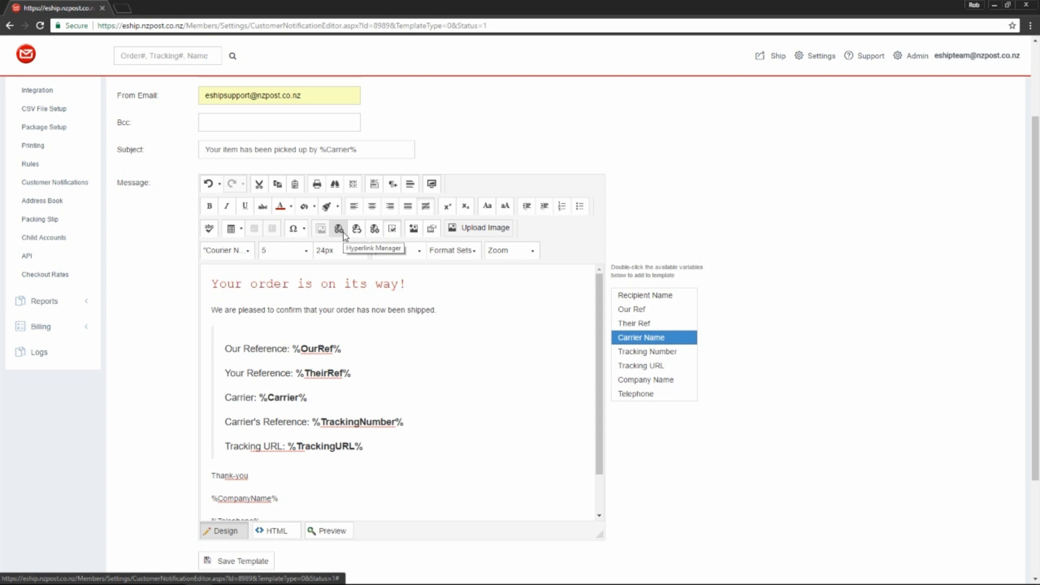
pyautogui.click(424, 307)
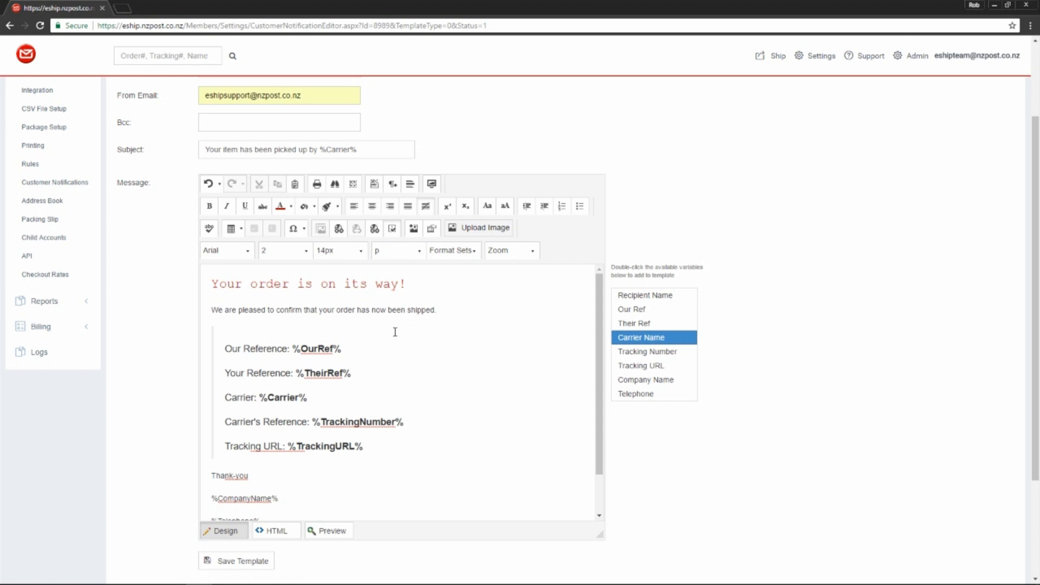
pyautogui.click(277, 530)
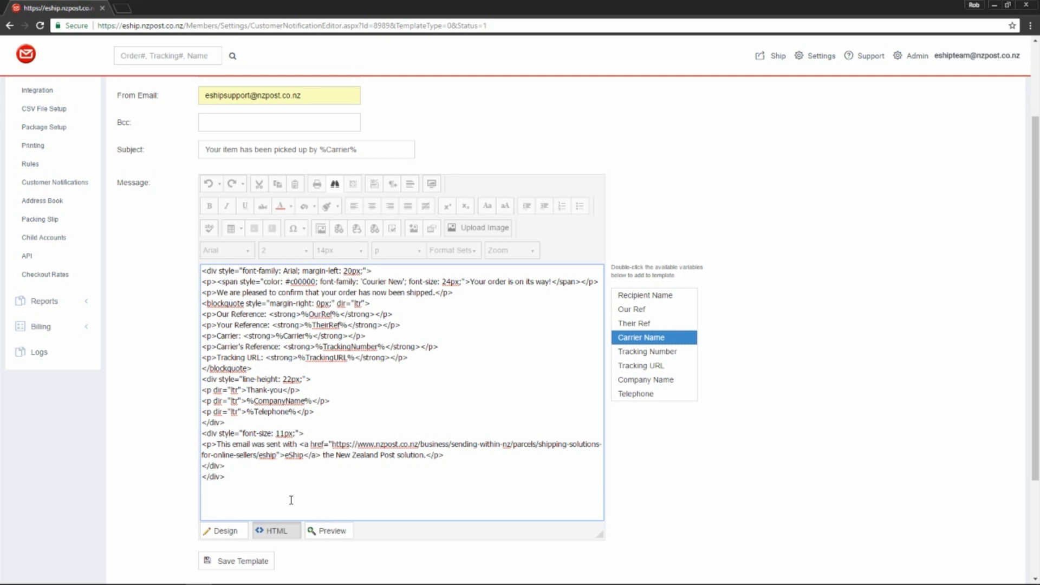
pyautogui.click(232, 530)
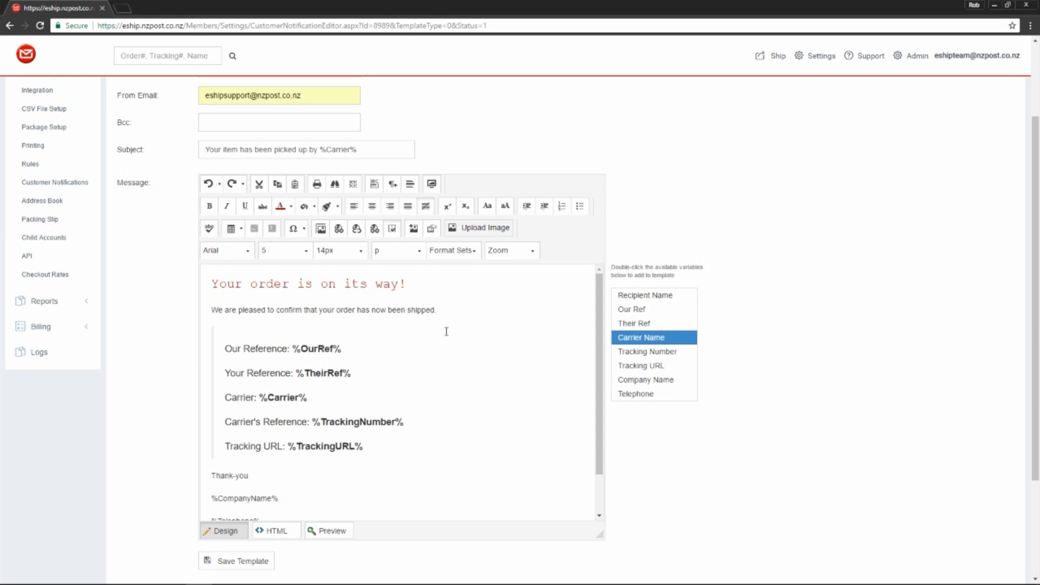
pyautogui.click(461, 305)
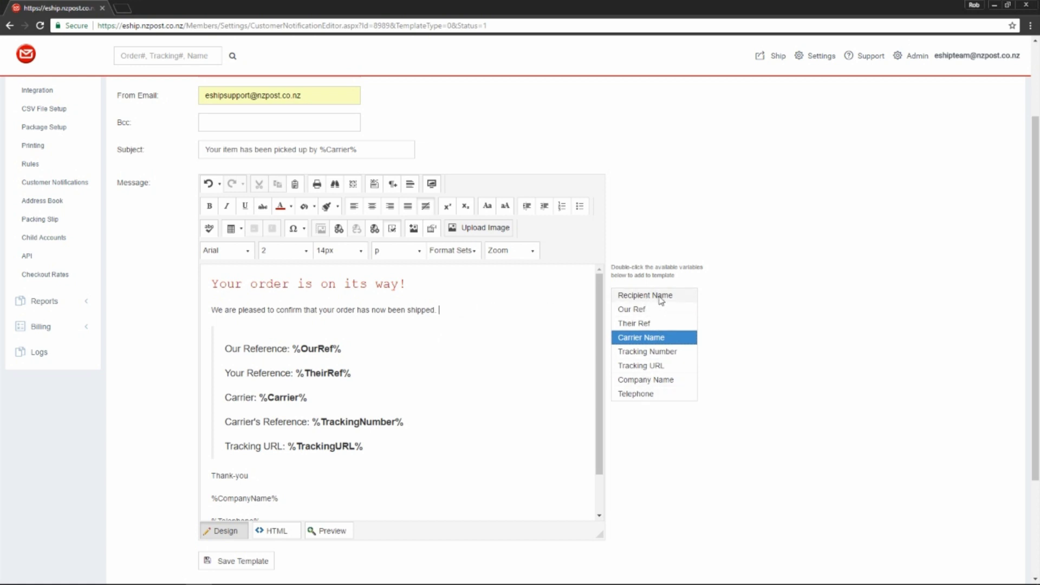
pyautogui.doubleClick(662, 298)
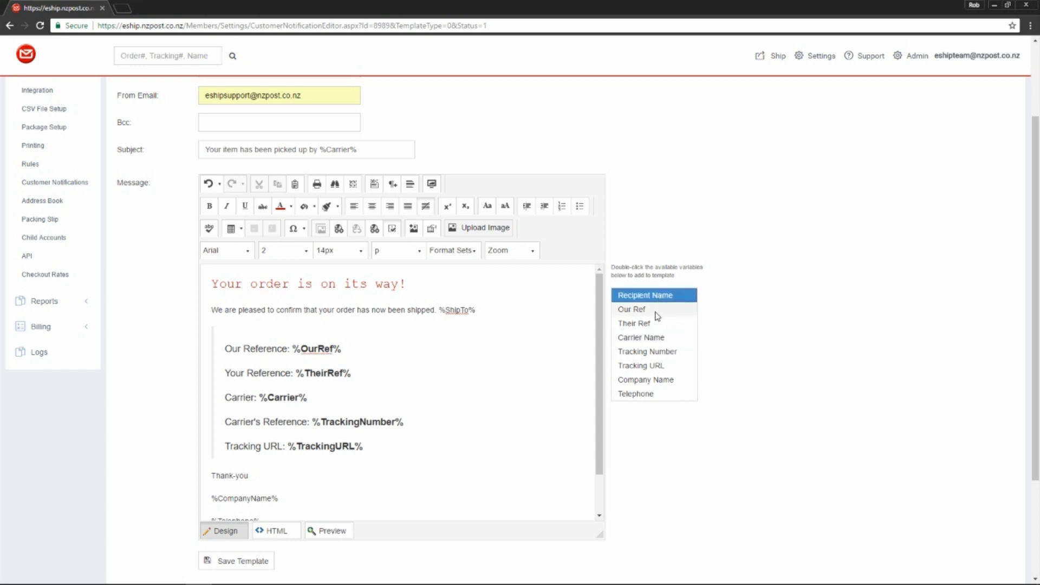
pyautogui.doubleClick(656, 313)
pyautogui.doubleClick(659, 325)
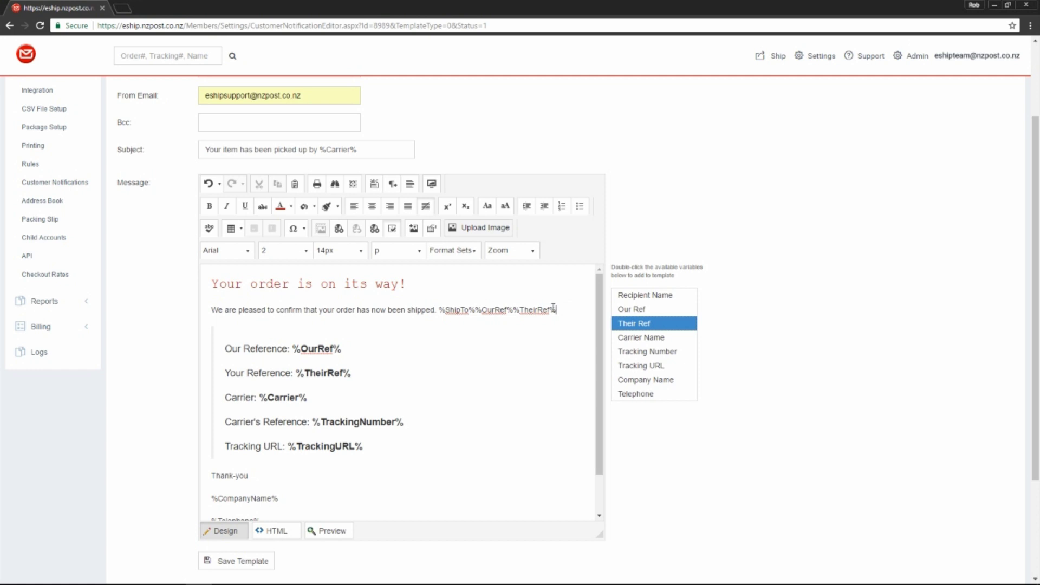
pyautogui.moveTo(556, 309); pyautogui.dragTo(441, 307)
pyautogui.press('Delete')
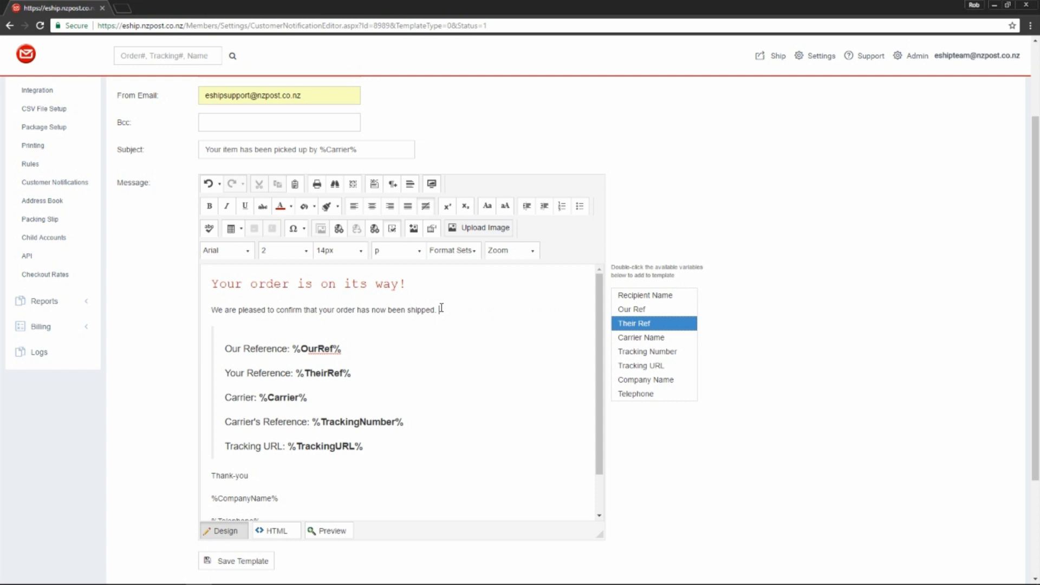
# - Save the Picked Up email template and send a test email to the support mailbox
pyautogui.scroll(-2, 441, 307)
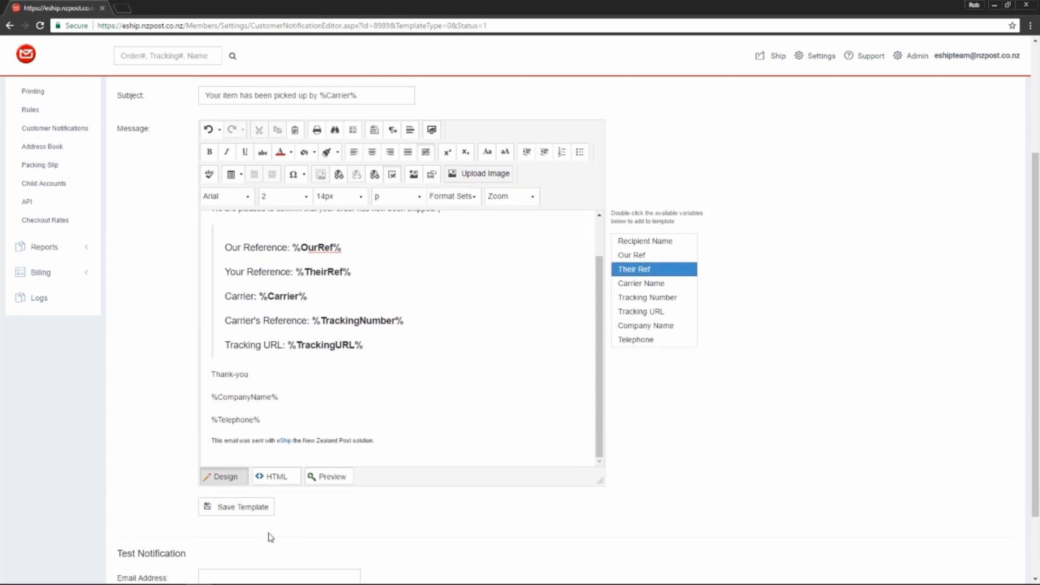
pyautogui.click(240, 509)
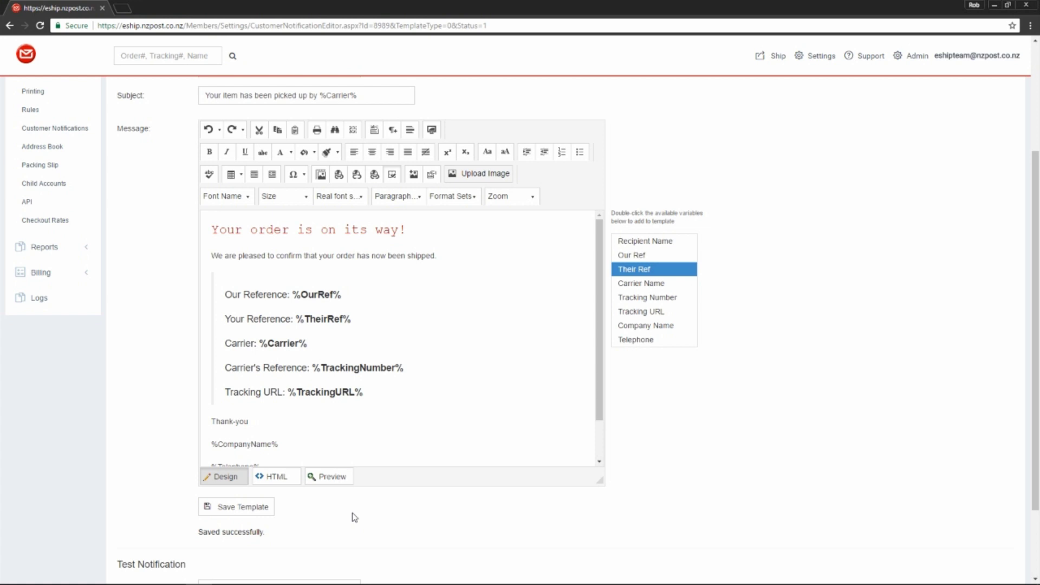
pyautogui.scroll(-2, 354, 517)
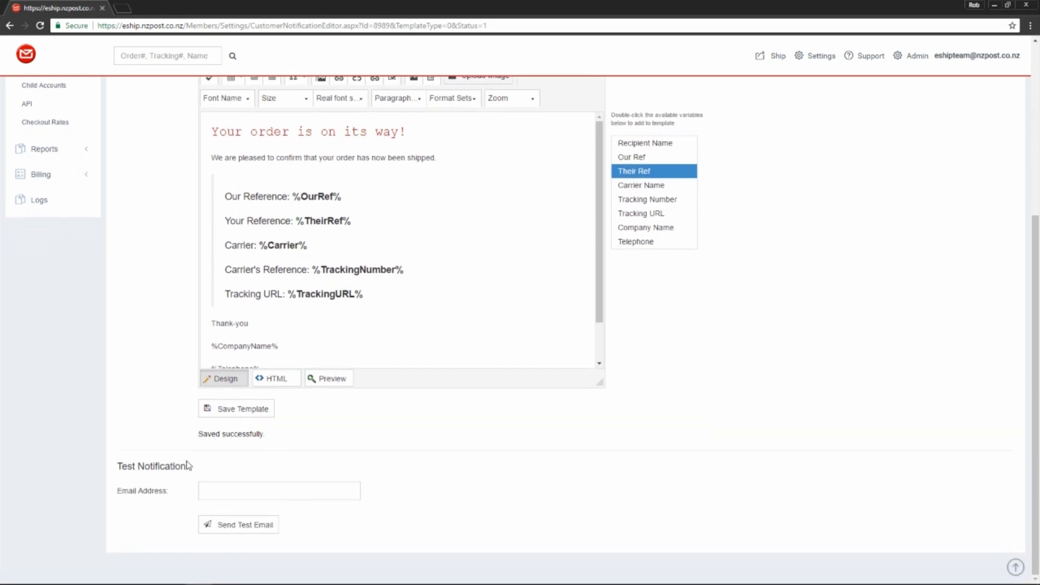
pyautogui.click(231, 491)
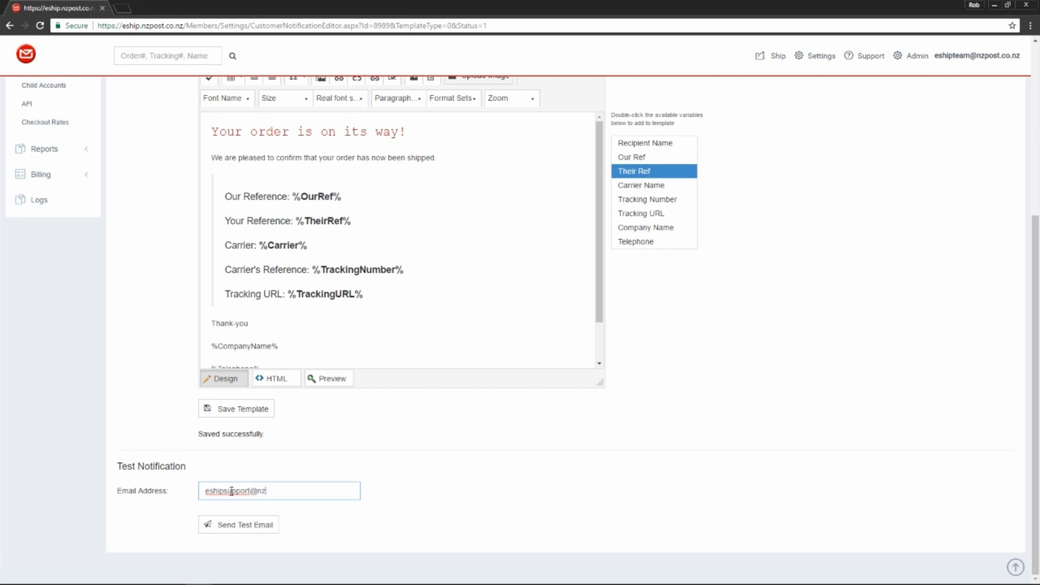
pyautogui.click(252, 526)
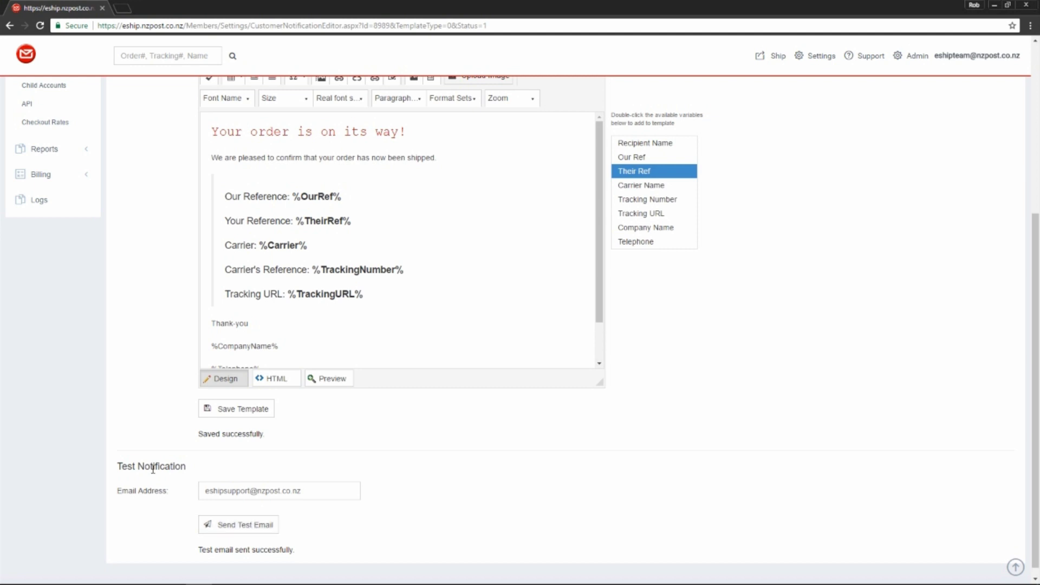
# - Scroll back up the page toward the notification settings
pyautogui.scroll(5, 156, 453)
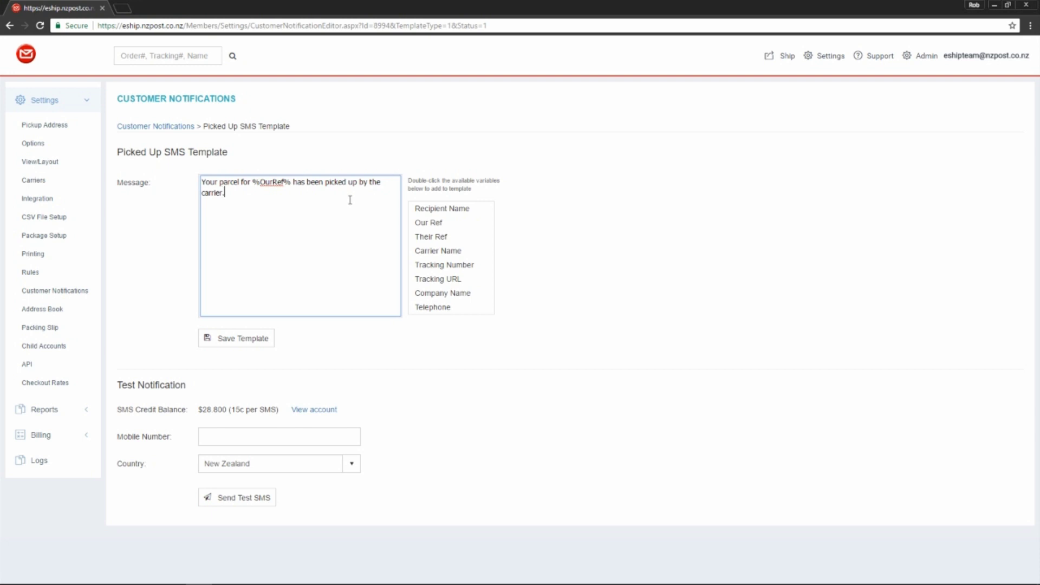
# - Replace the SMS text with 'Your parcel is on its way. Order number: %OurRef% - from eShip Team' and save
pyautogui.moveTo(239, 195); pyautogui.dragTo(169, 179)
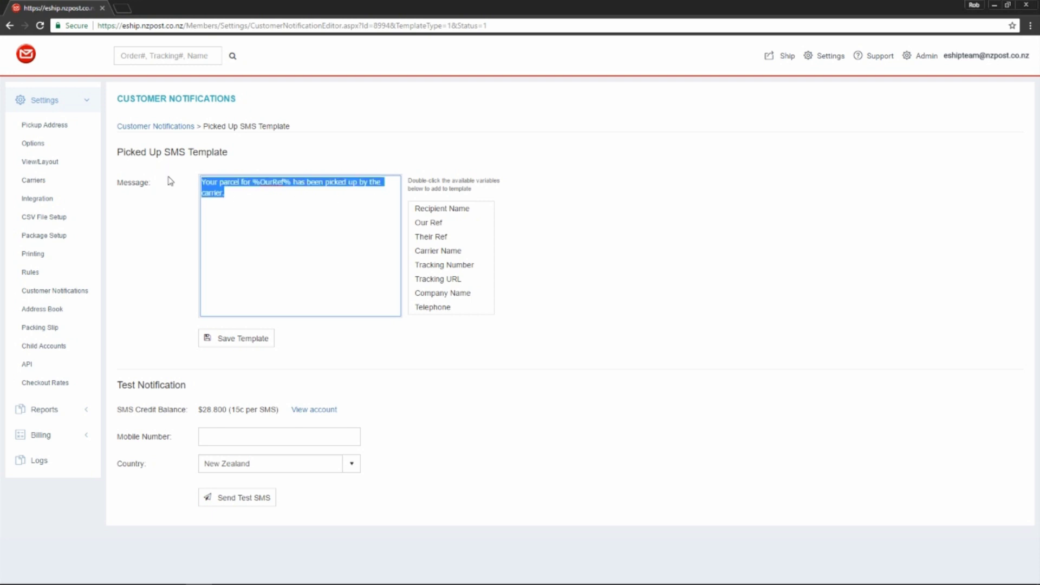
pyautogui.write('Your parcel ')
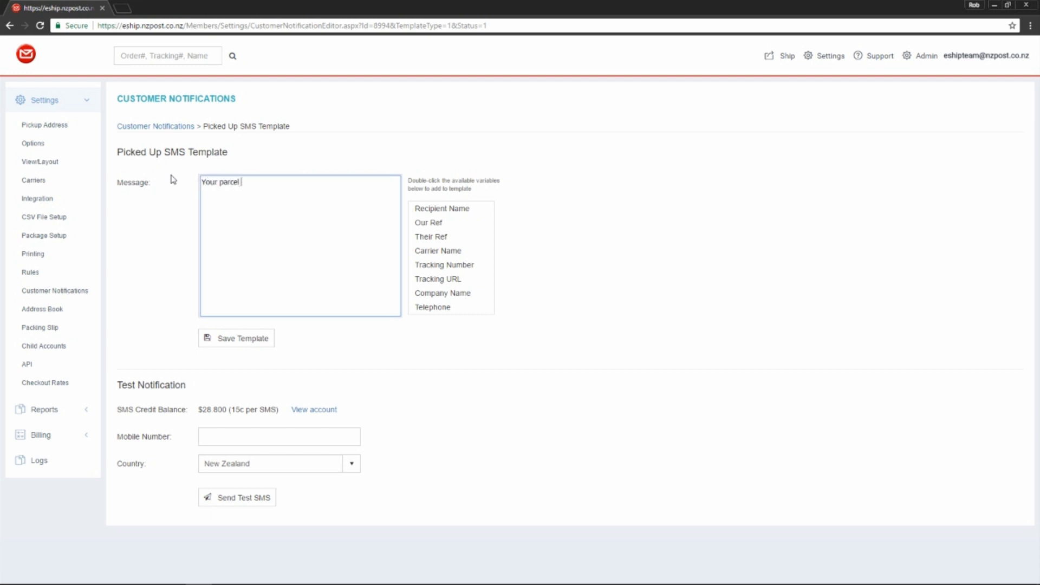
pyautogui.write('is on its way. Order number:')
pyautogui.doubleClick(449, 223)
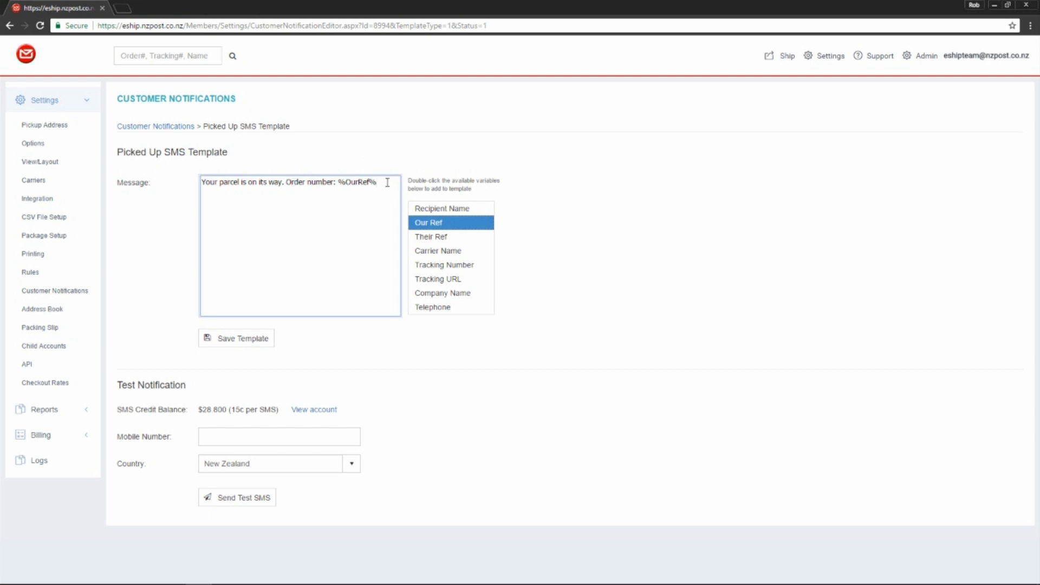
pyautogui.write('- from eShip Team')
pyautogui.click(254, 350)
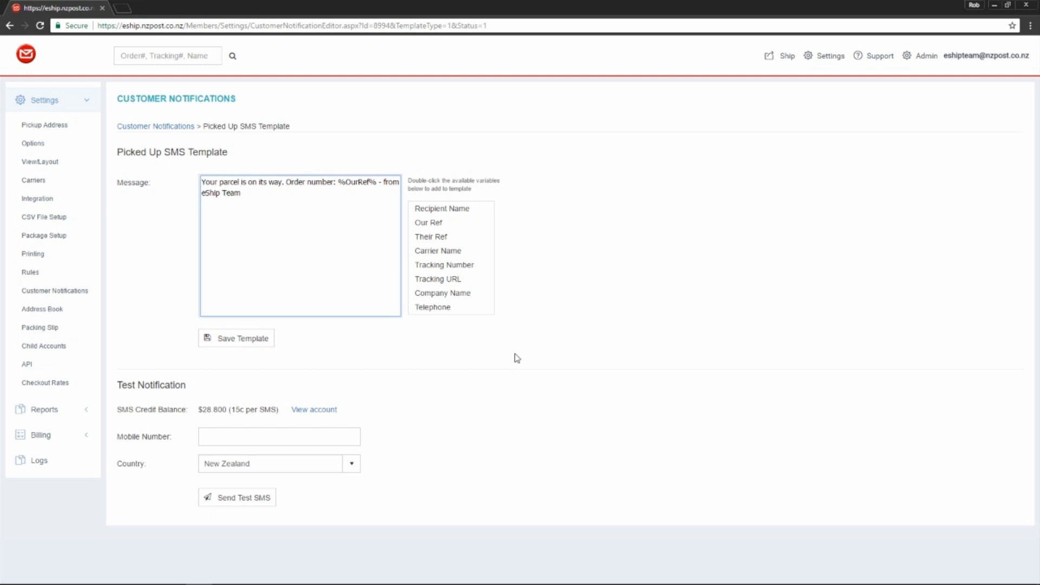
# - Place the cursor in the Test Notification Mobile Number field
pyautogui.click(303, 440)
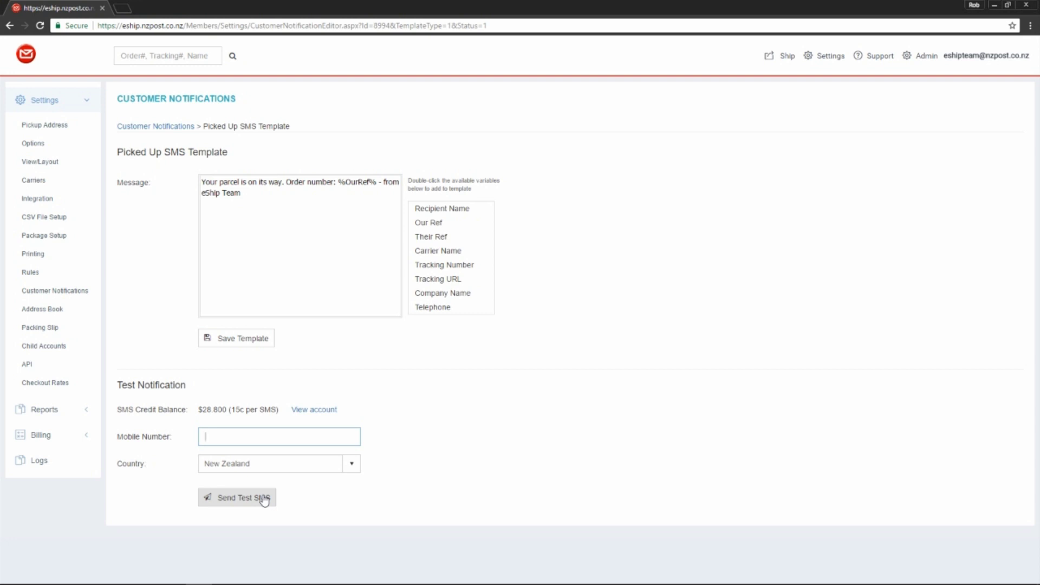
# - Check the SMS Credit page under Billing, then return to Customer Notifications
pyautogui.click(87, 440)
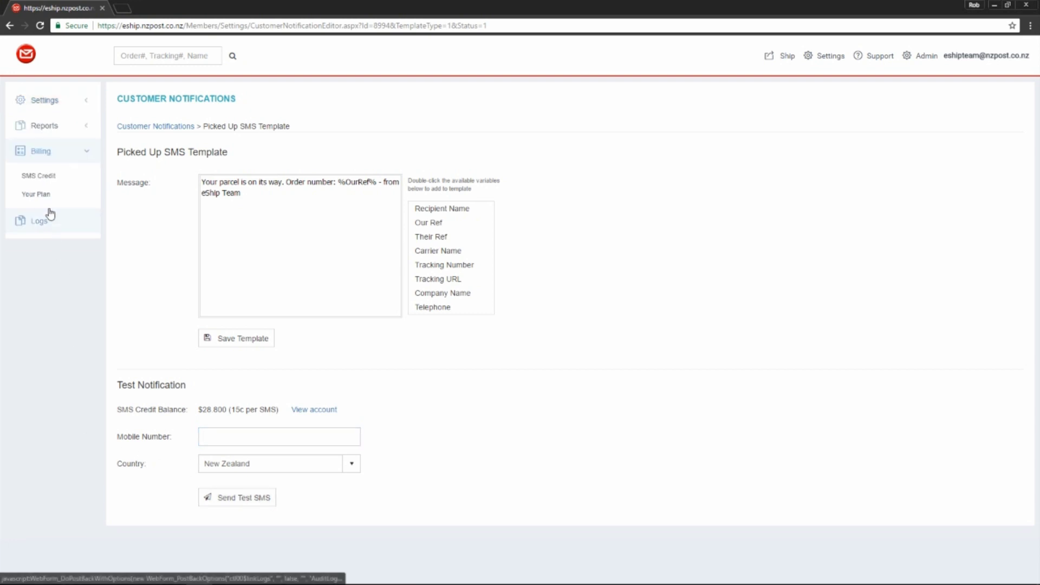
pyautogui.click(51, 184)
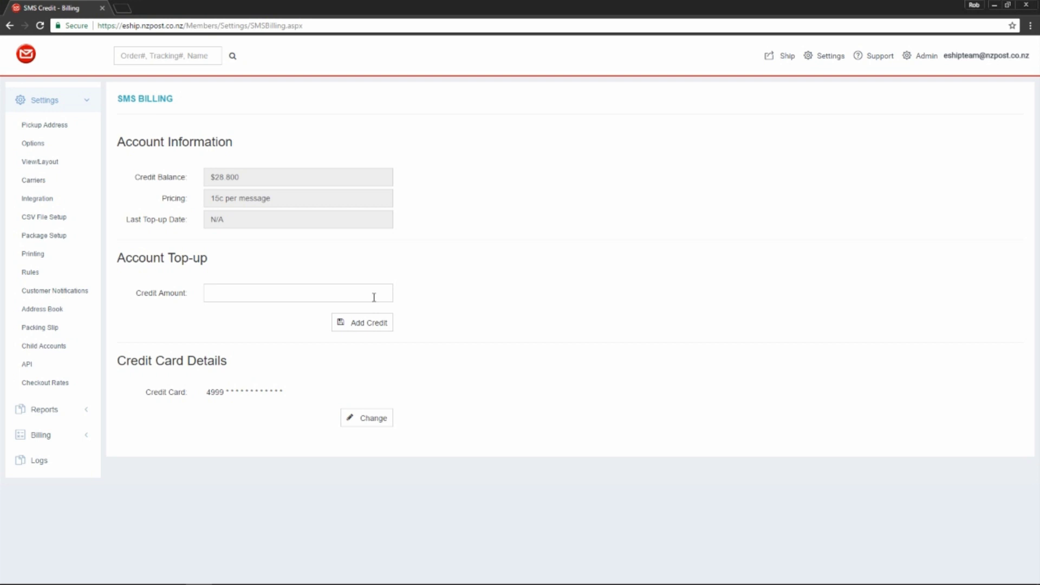
pyautogui.click(374, 297)
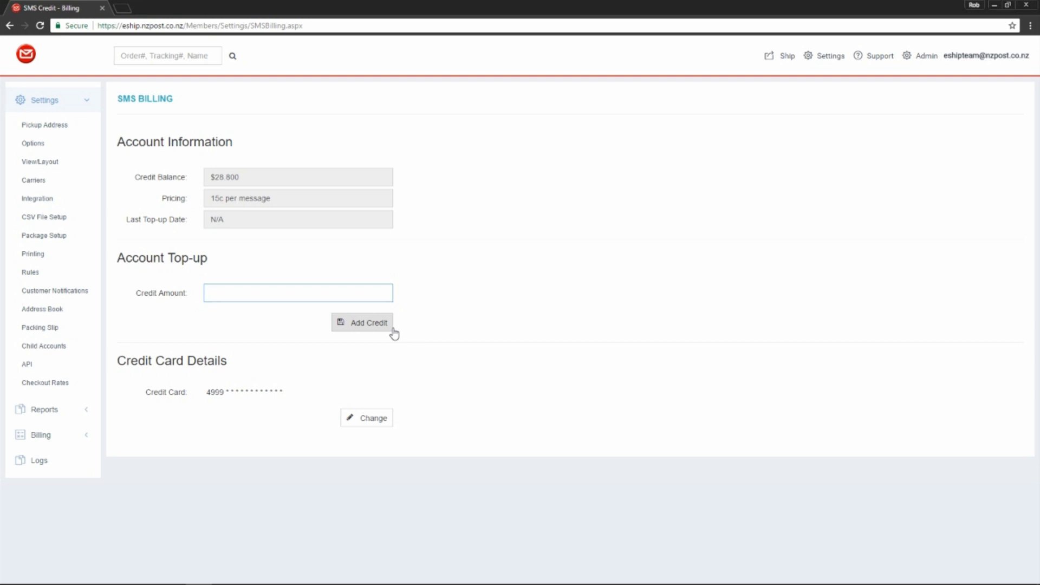
pyautogui.click(79, 291)
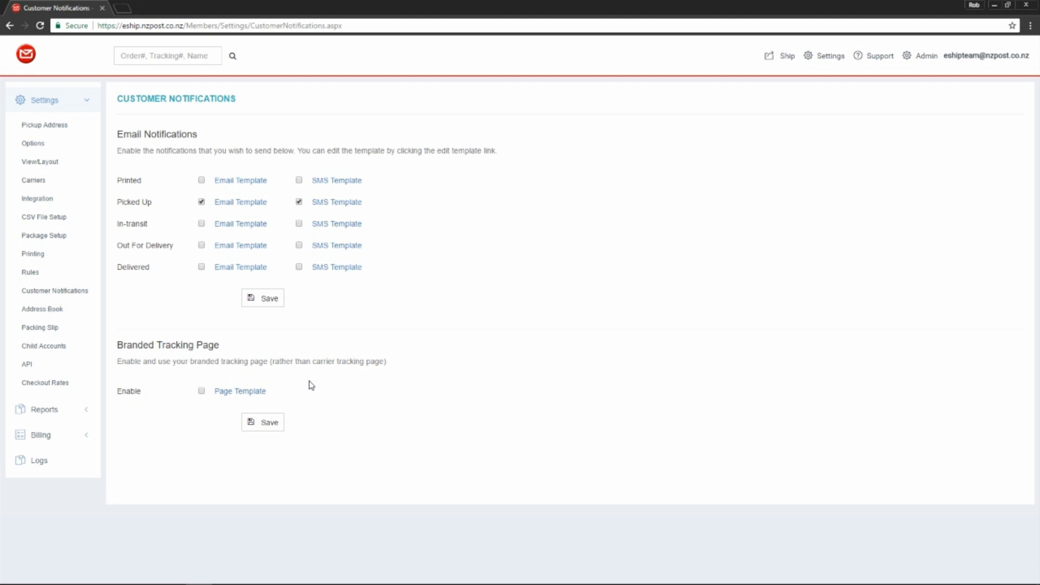
# - Enable the Branded Tracking Page and scroll down to its settings
pyautogui.click(202, 391)
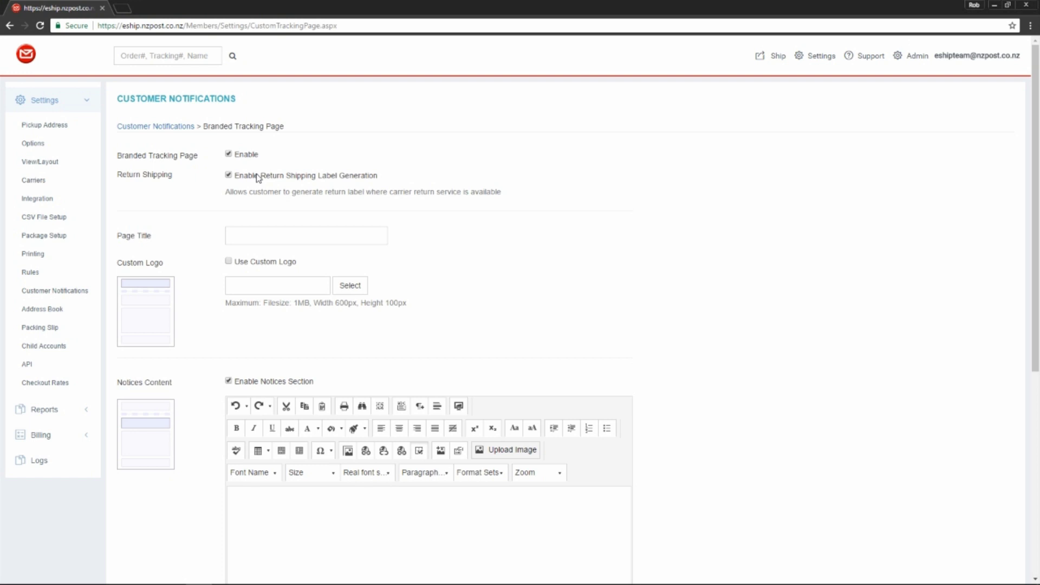
pyautogui.scroll(-1, 433, 215)
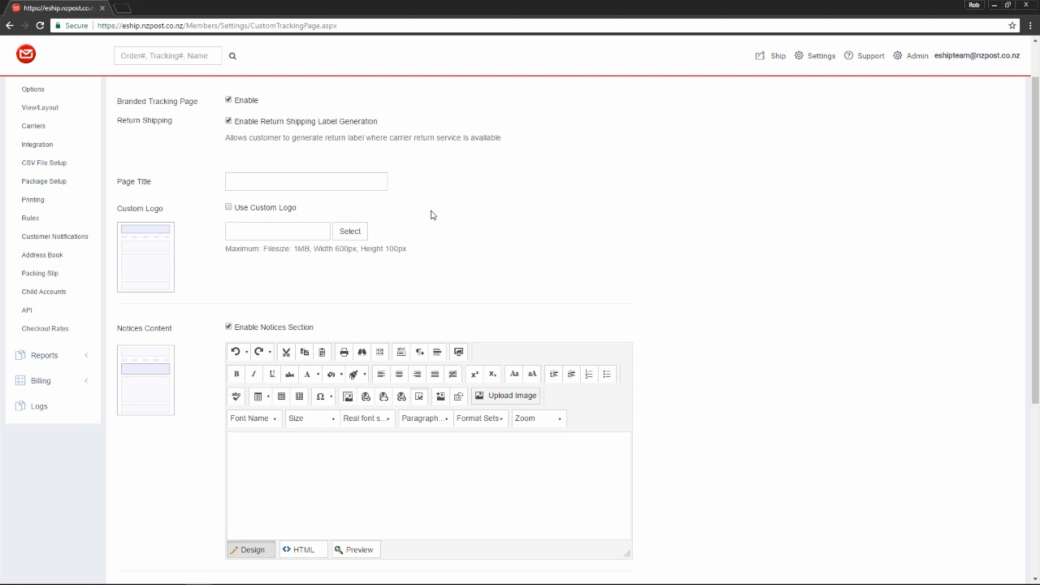
# - Enter 'Tracking' as the branded tracking page's Page Title
pyautogui.click(282, 184)
pyautogui.write('Tracking')
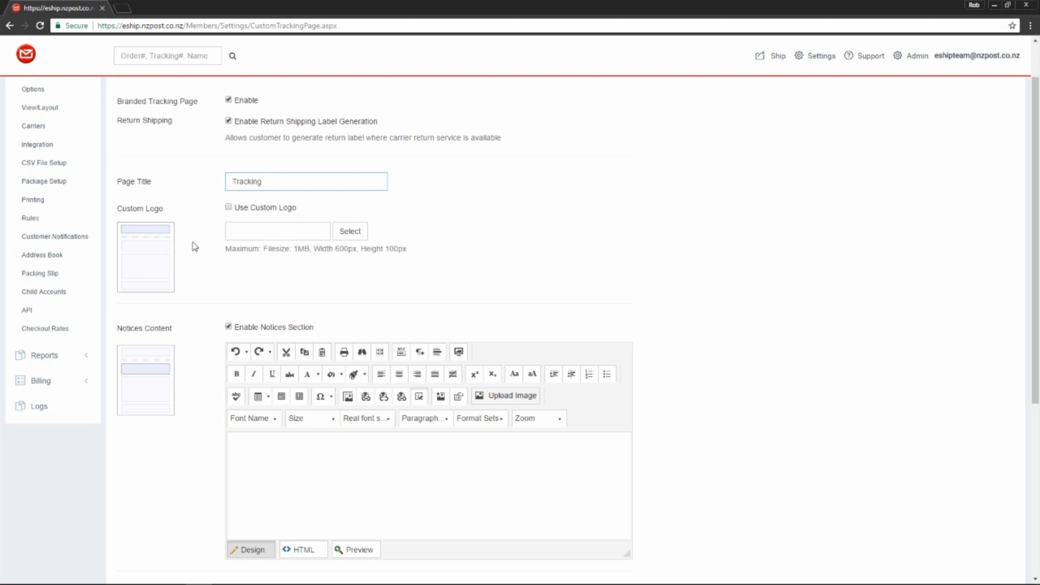
pyautogui.scroll(-2, 195, 246)
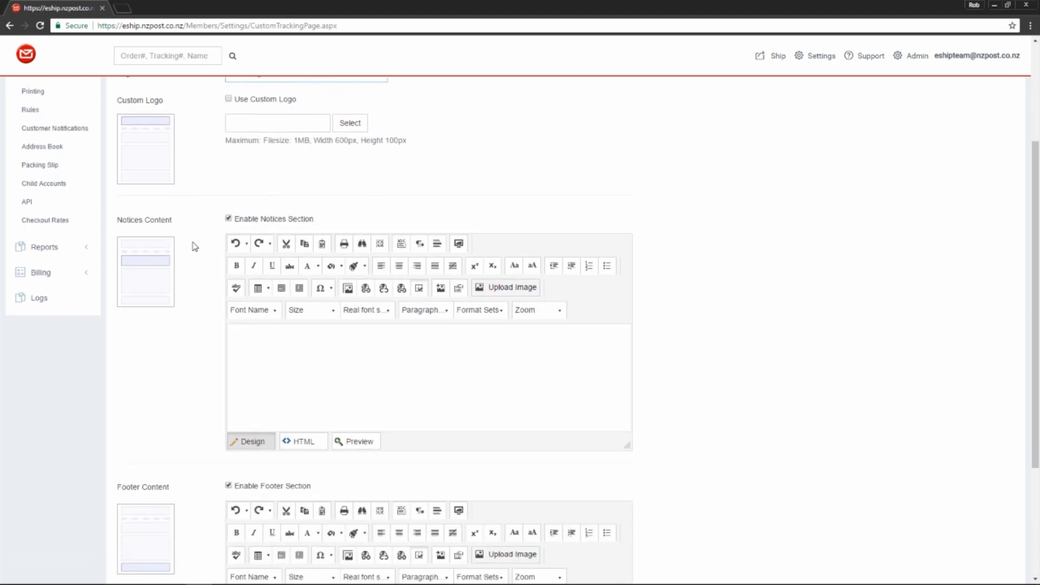
# - Switch the Notices editor to HTML and back to Design, then save the tracking page settings
pyautogui.scroll(-1, 195, 246)
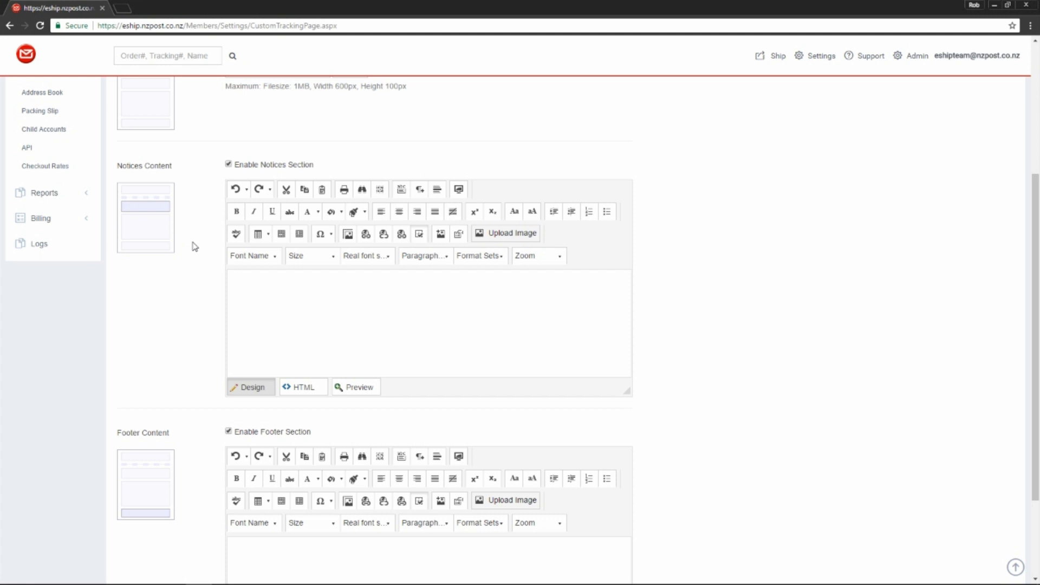
pyautogui.click(297, 390)
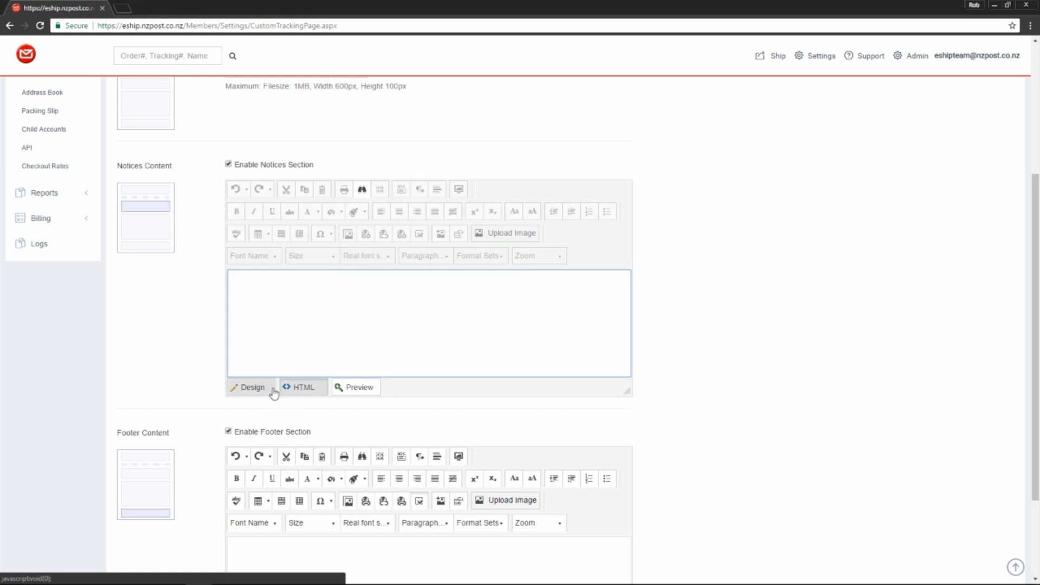
pyautogui.click(270, 393)
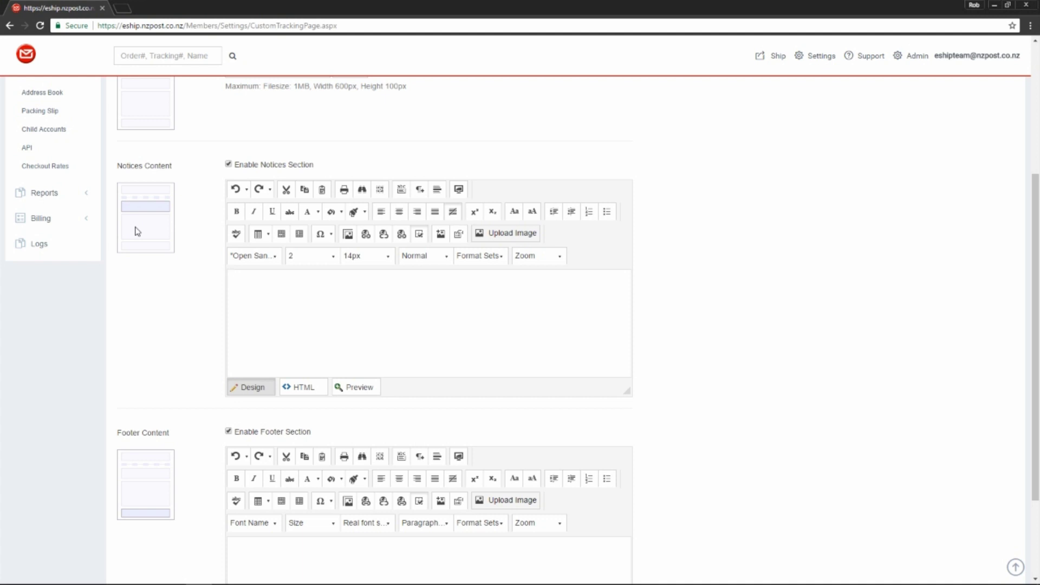
pyautogui.scroll(-3, 186, 292)
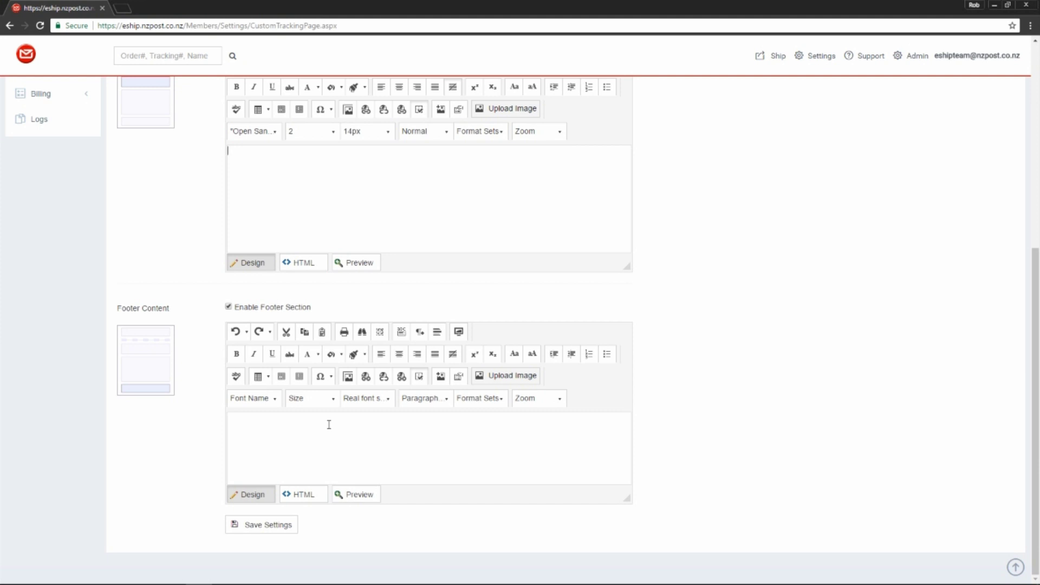
pyautogui.click(263, 523)
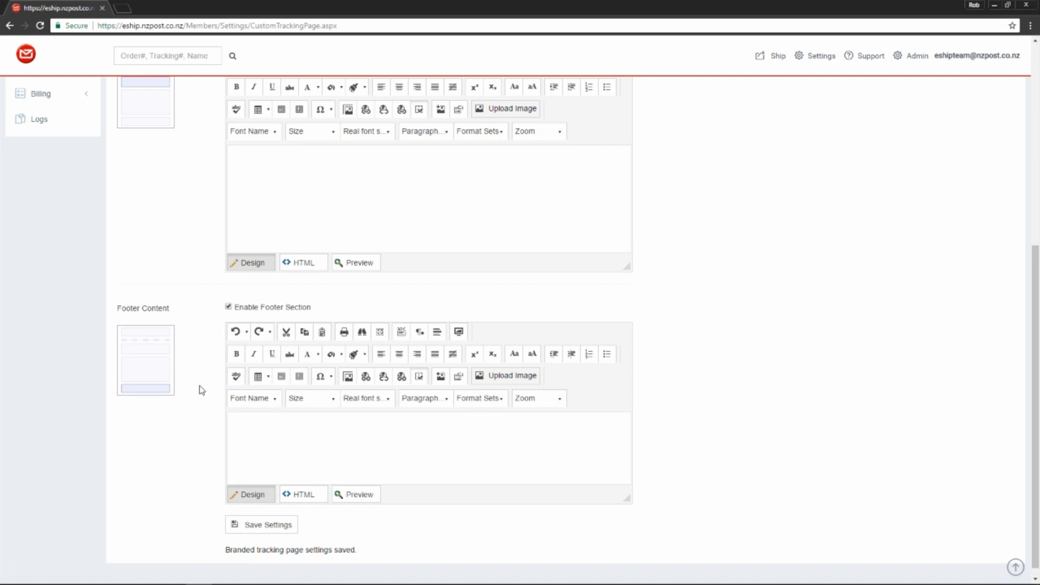
# - Write the notice 'Buy our latest products!' in the Notices content and select it
pyautogui.scroll(6, 202, 390)
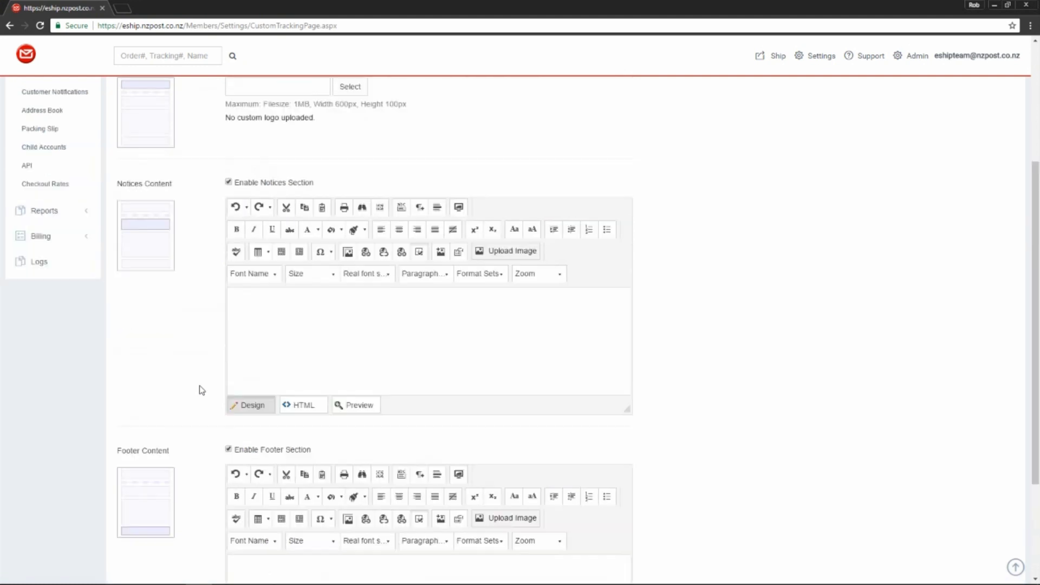
pyautogui.scroll(-2, 201, 390)
pyautogui.click(282, 401)
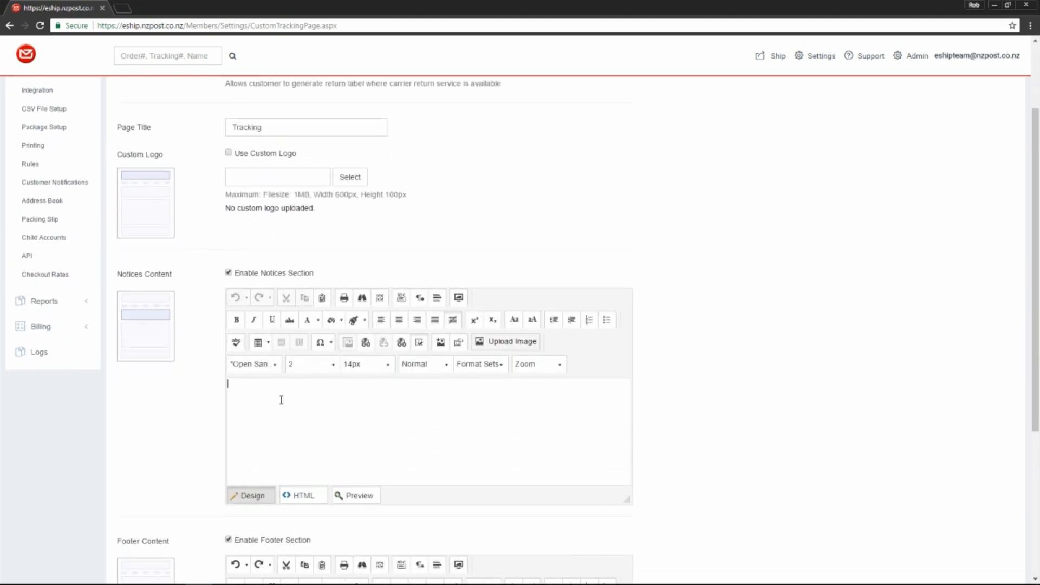
pyautogui.write('Buy our latest products!')
pyautogui.moveTo(318, 384); pyautogui.dragTo(205, 385)
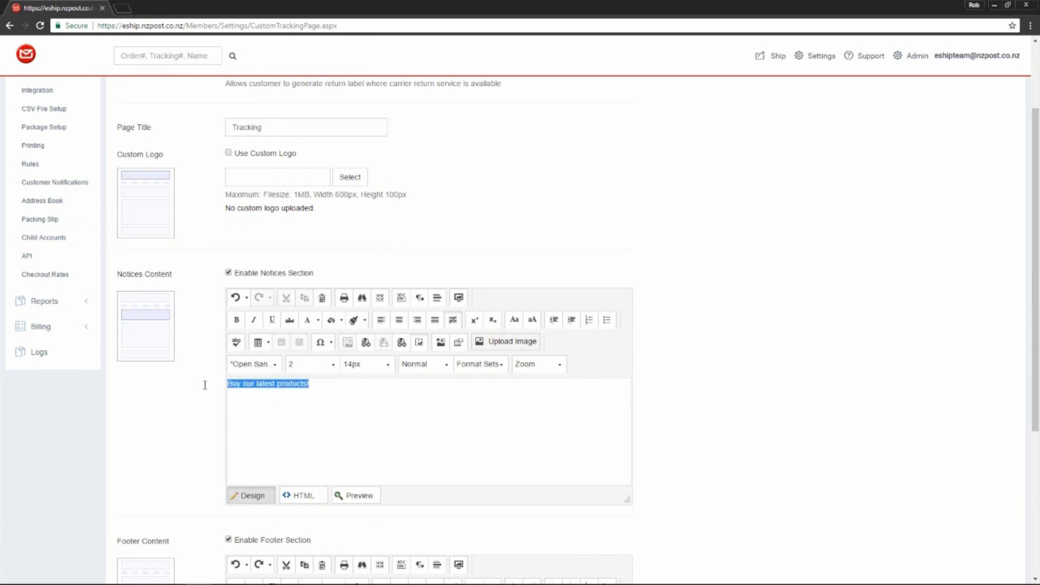
# - Give the notice text a font colour and a background colour
pyautogui.click(320, 324)
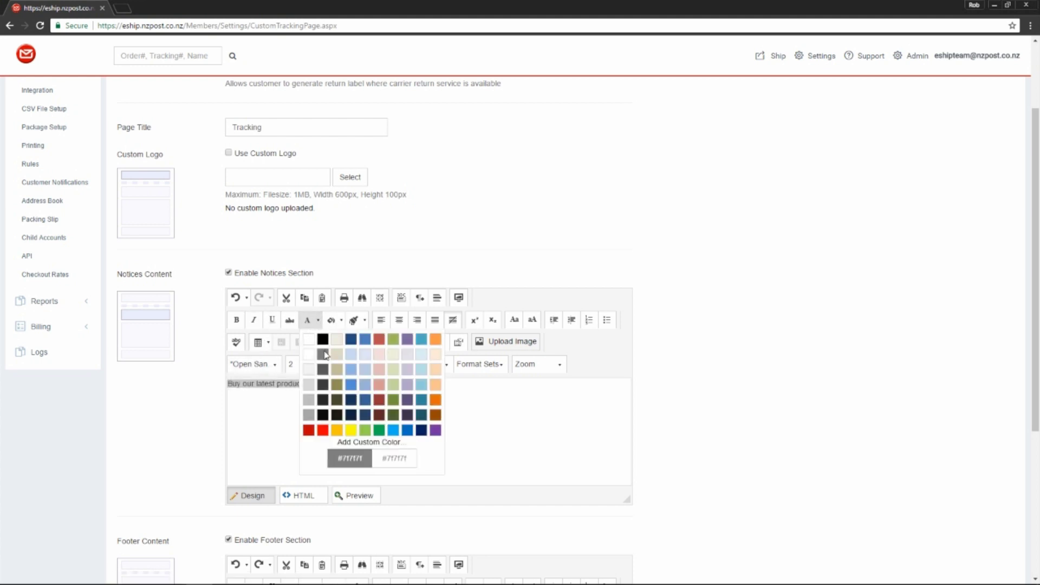
pyautogui.click(327, 355)
pyautogui.click(341, 320)
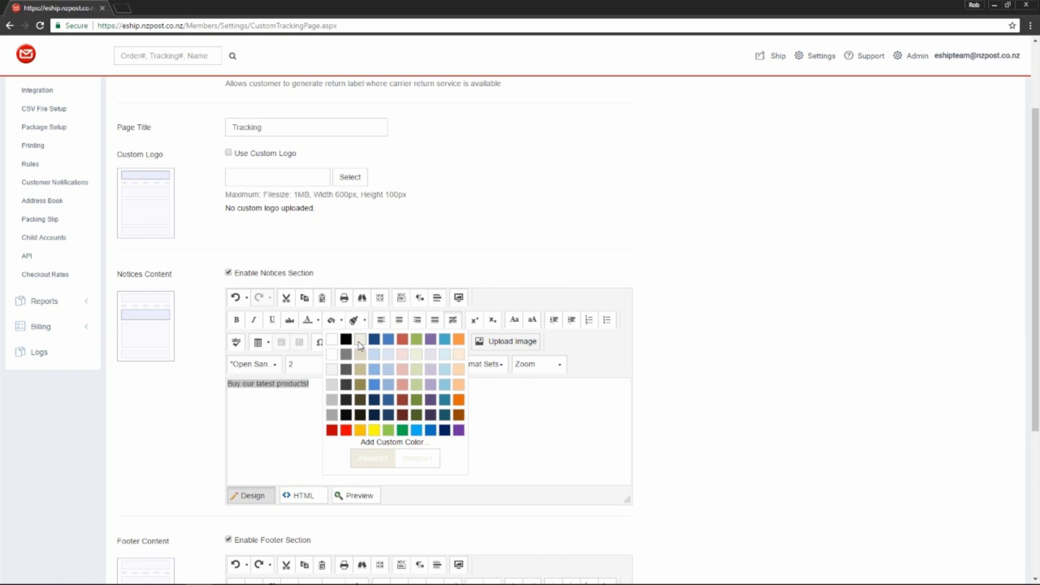
pyautogui.click(340, 408)
pyautogui.click(423, 394)
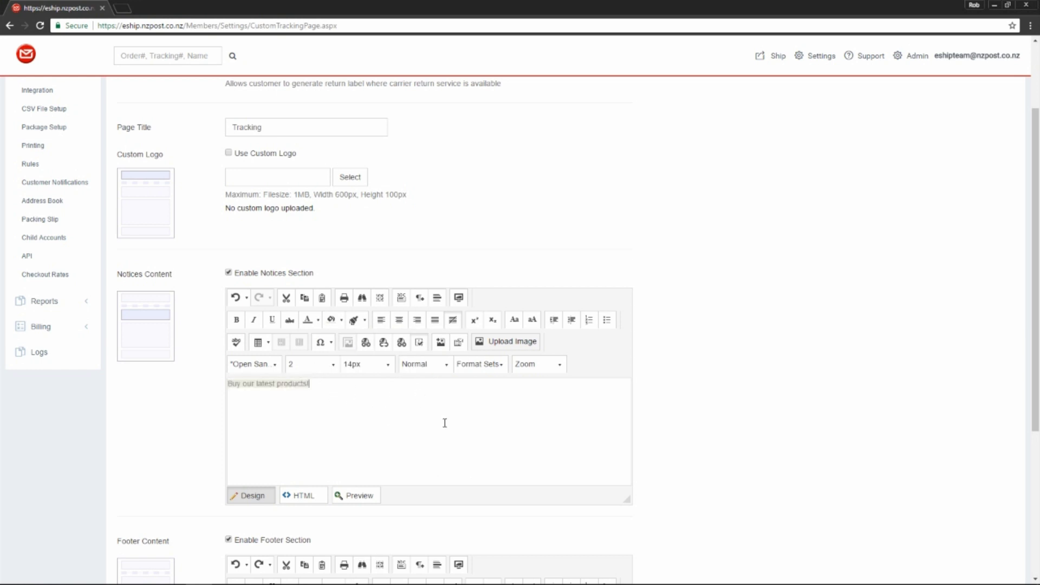
pyautogui.scroll(-4, 445, 422)
pyautogui.click(307, 453)
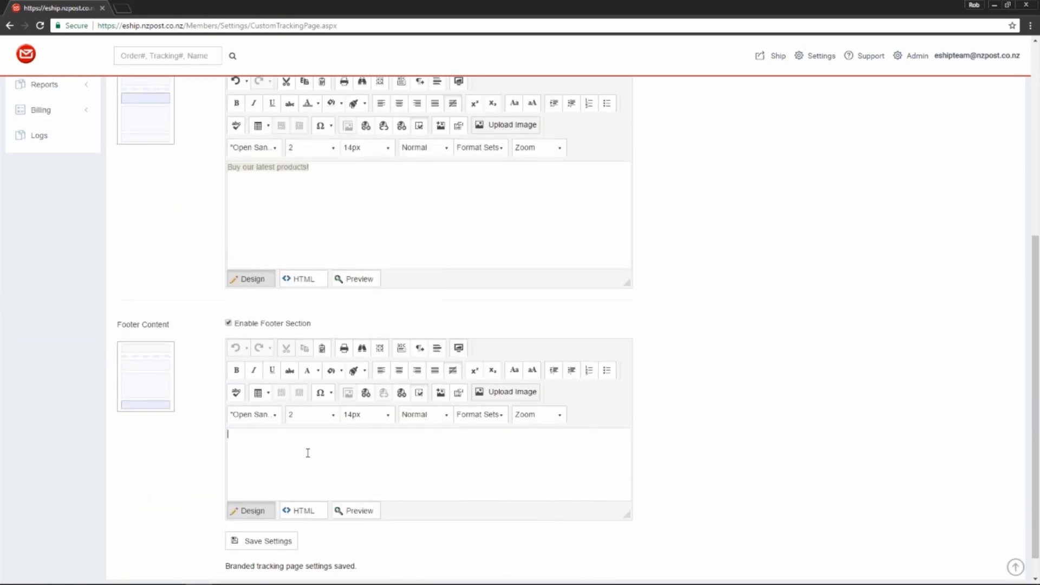
# - Enter the footer 'visit our website!' and save the tracking page settings
pyautogui.write('visit our website!')
pyautogui.scroll(-1, 308, 444)
pyautogui.click(285, 514)
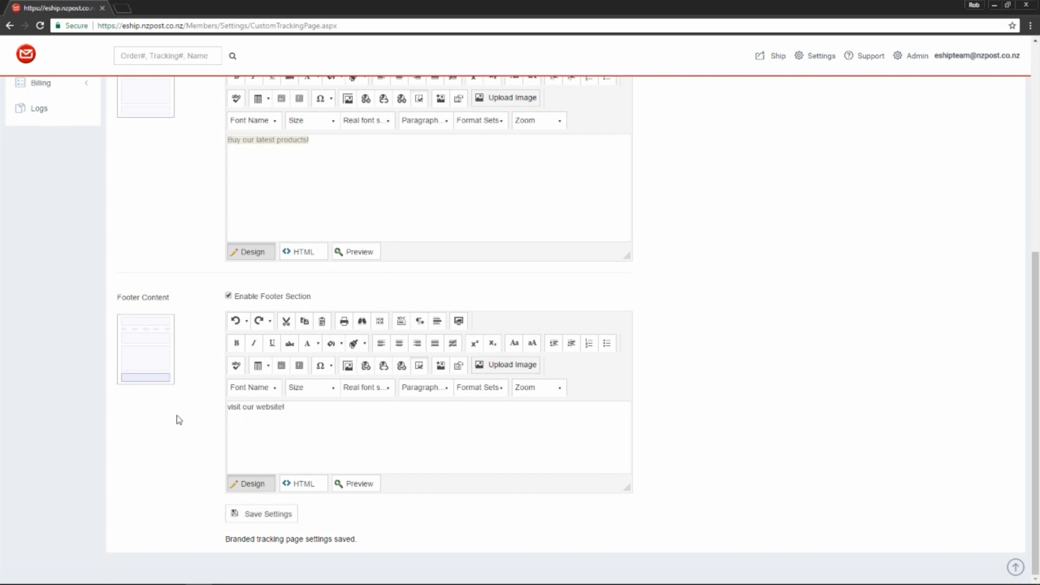
pyautogui.scroll(5, 198, 425)
pyautogui.scroll(2, 198, 425)
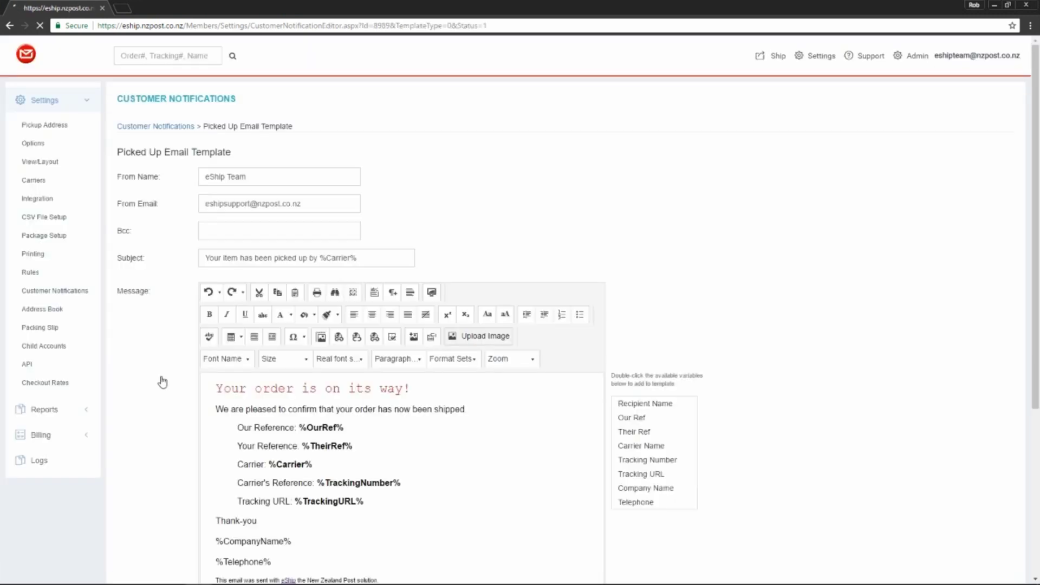
# - Scroll to the Test Notification section and select its Email Address field
pyautogui.scroll(-1, 163, 379)
pyautogui.scroll(-4, 162, 379)
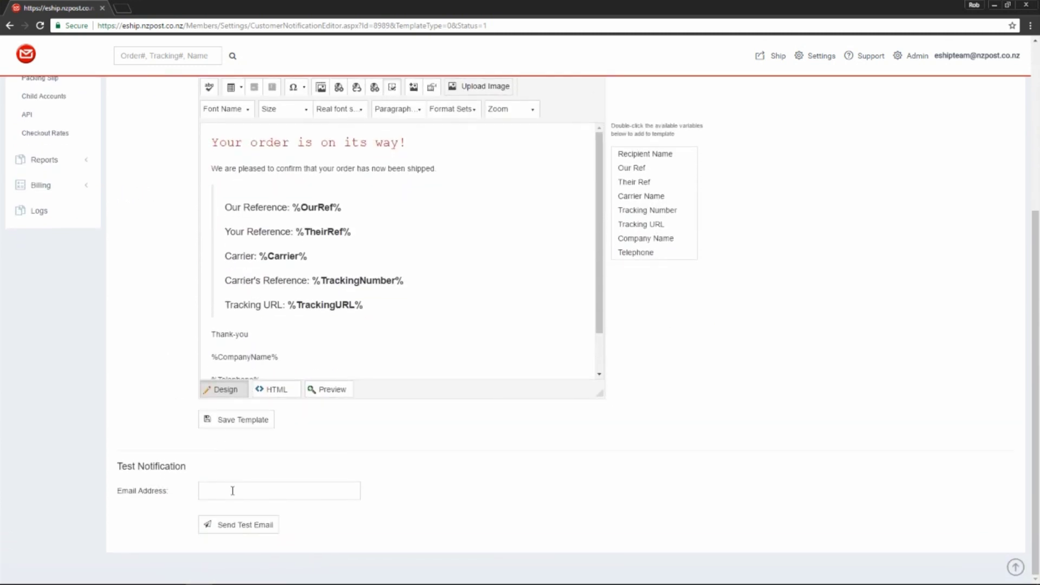
pyautogui.click(232, 491)
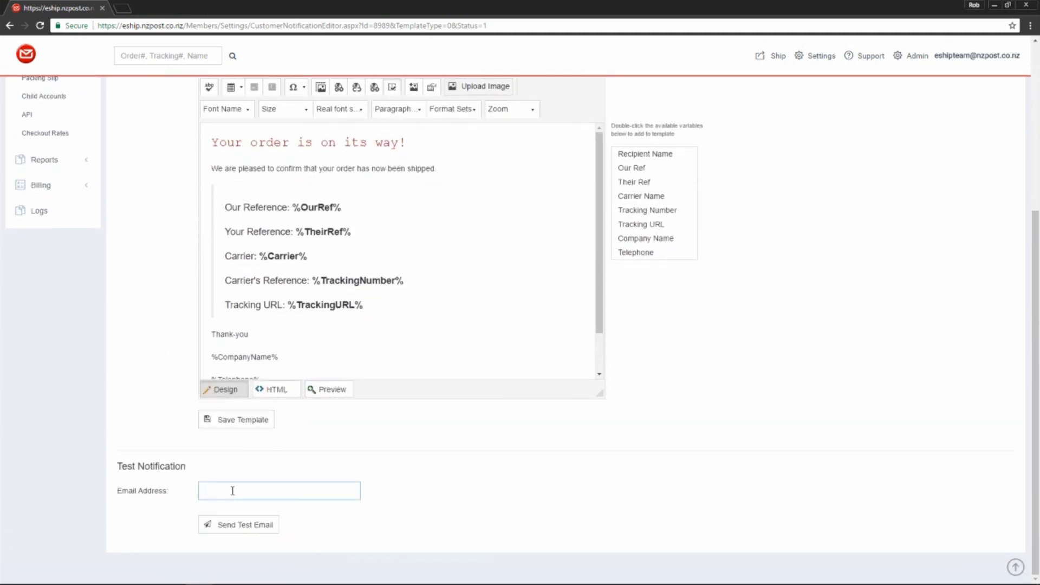